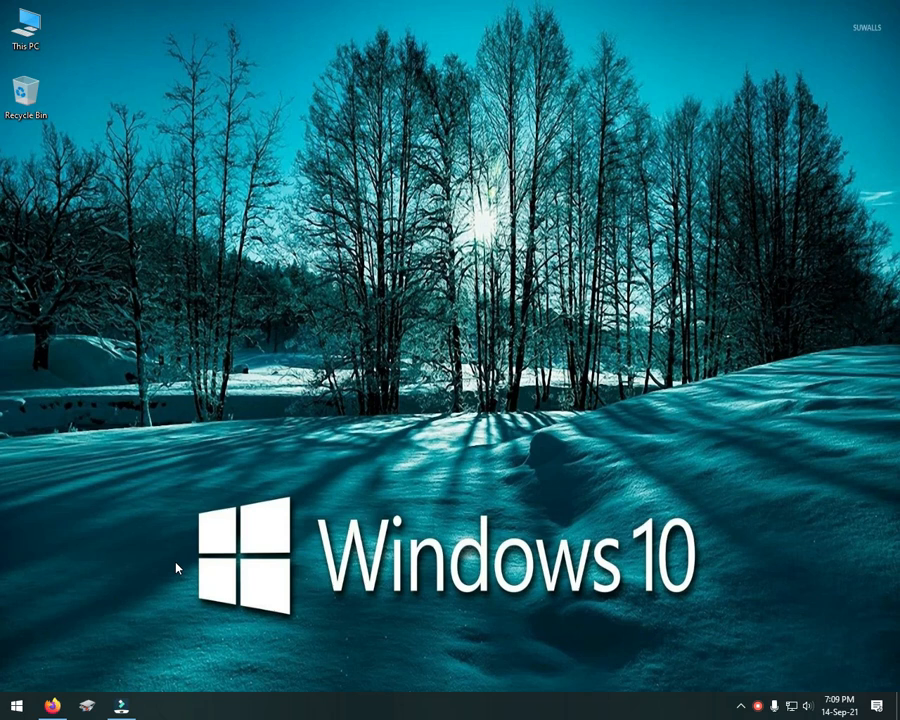
Step: Open the Windows Update page under Update & Security in Windows Settings
left_click(10, 709)
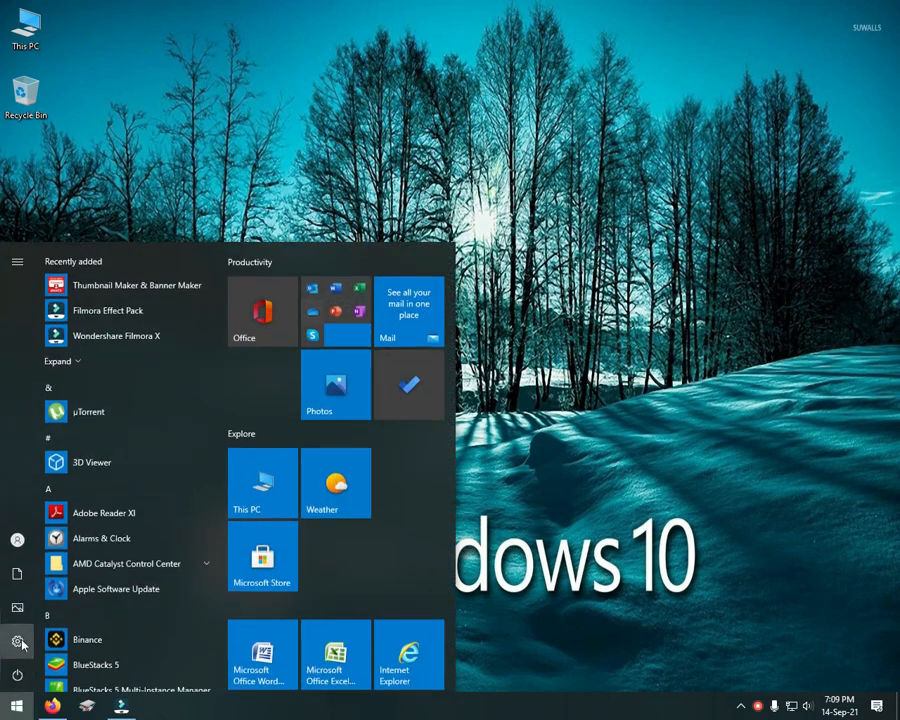
left_click(22, 642)
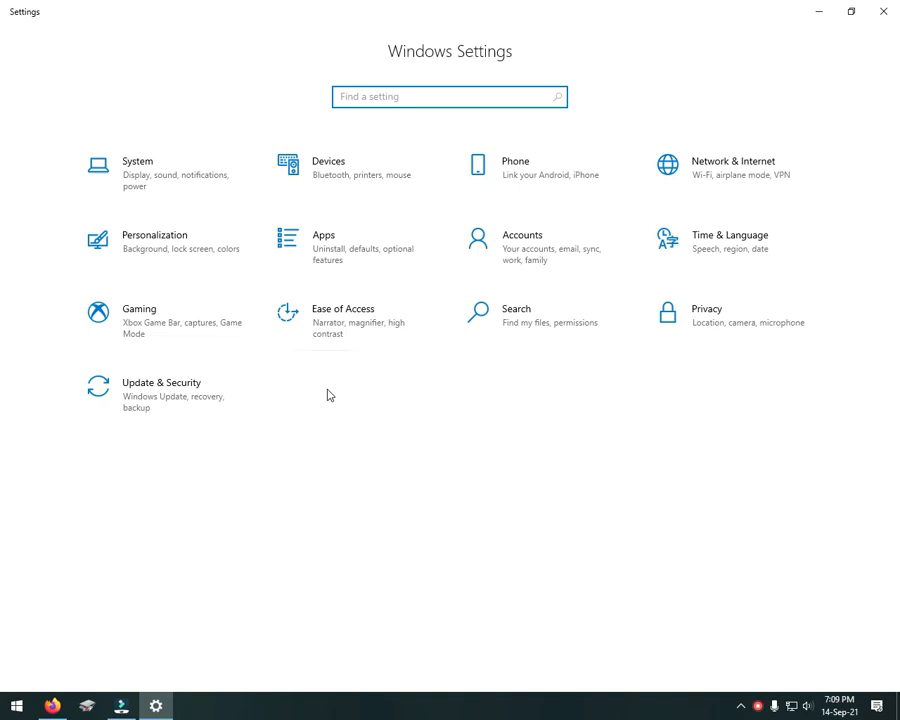
left_click(176, 400)
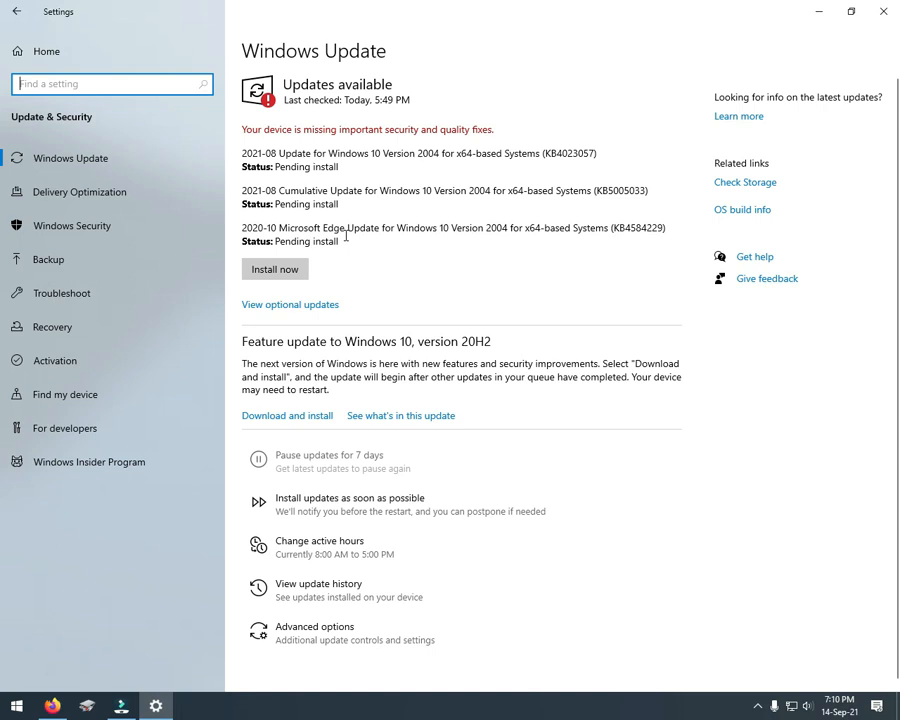
Step: Check the install status of the cumulative update and the Windows version named in the first available update
left_click(275, 203)
left_click_drag(275, 203, 345, 205)
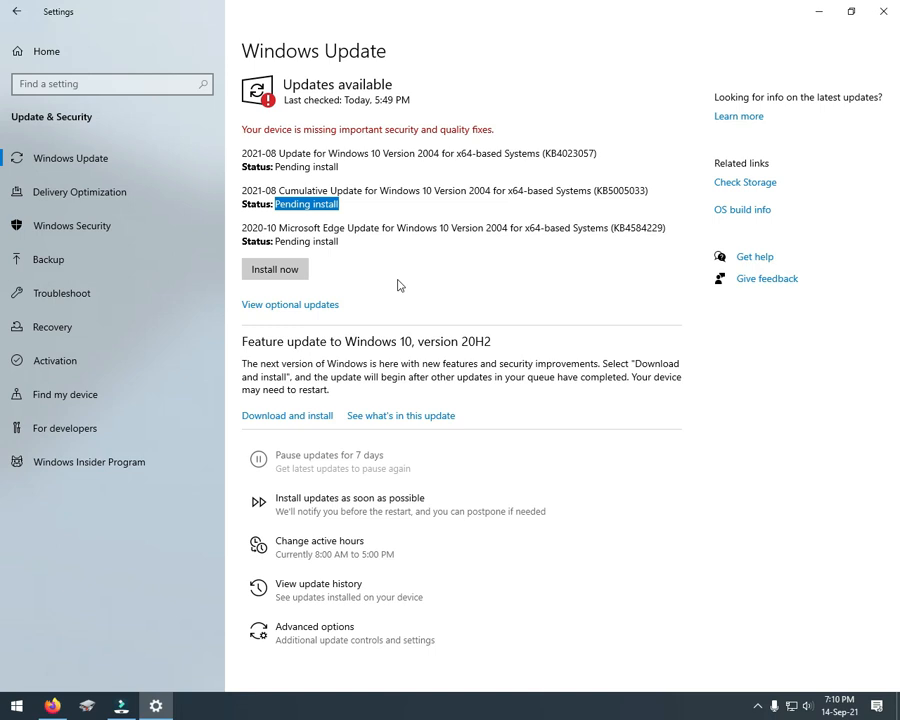
left_click_drag(381, 153, 443, 152)
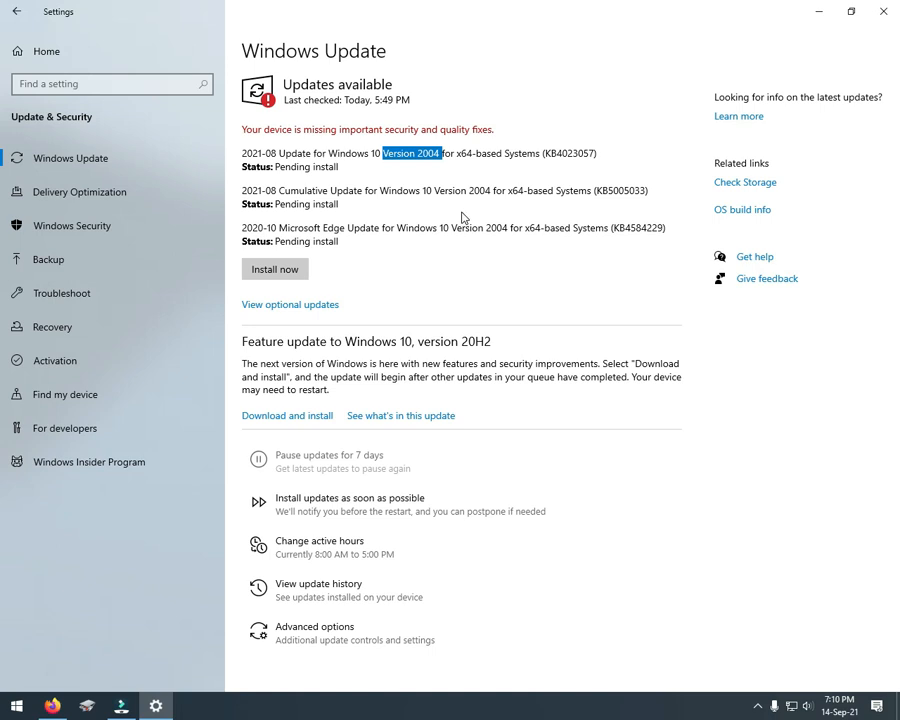
Step: View the optional updates and the prompt for installing updates as soon as possible, cancelling it without starting the installation
left_click(310, 309)
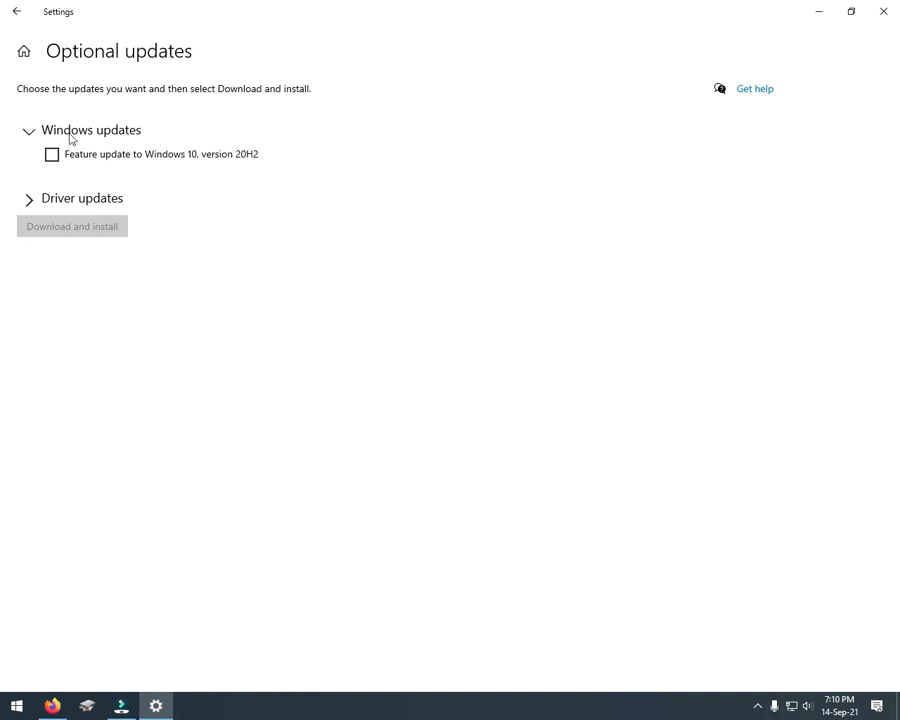
left_click(15, 12)
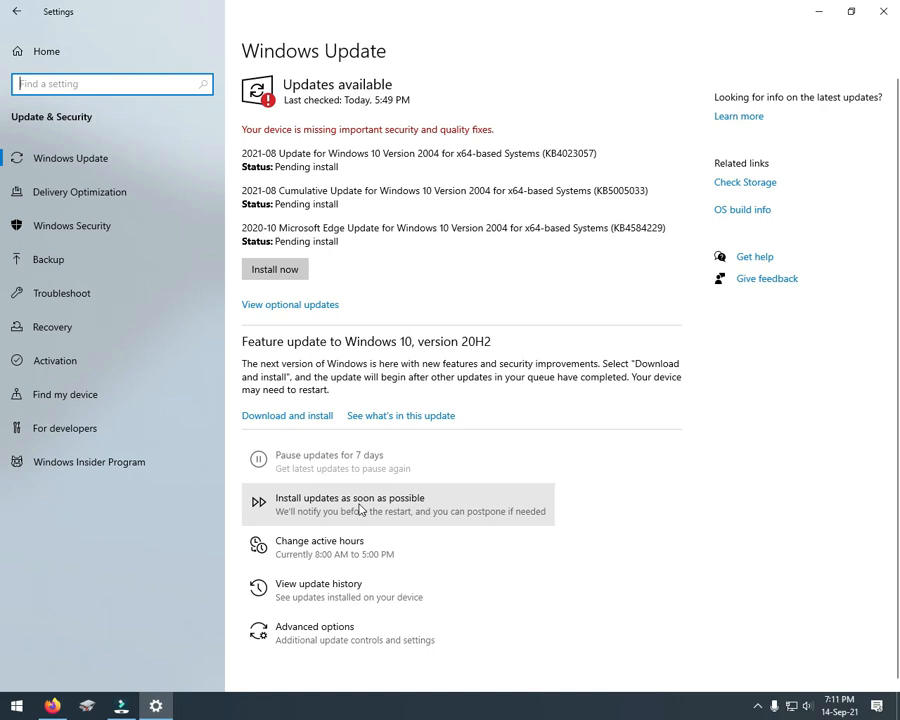
left_click(443, 511)
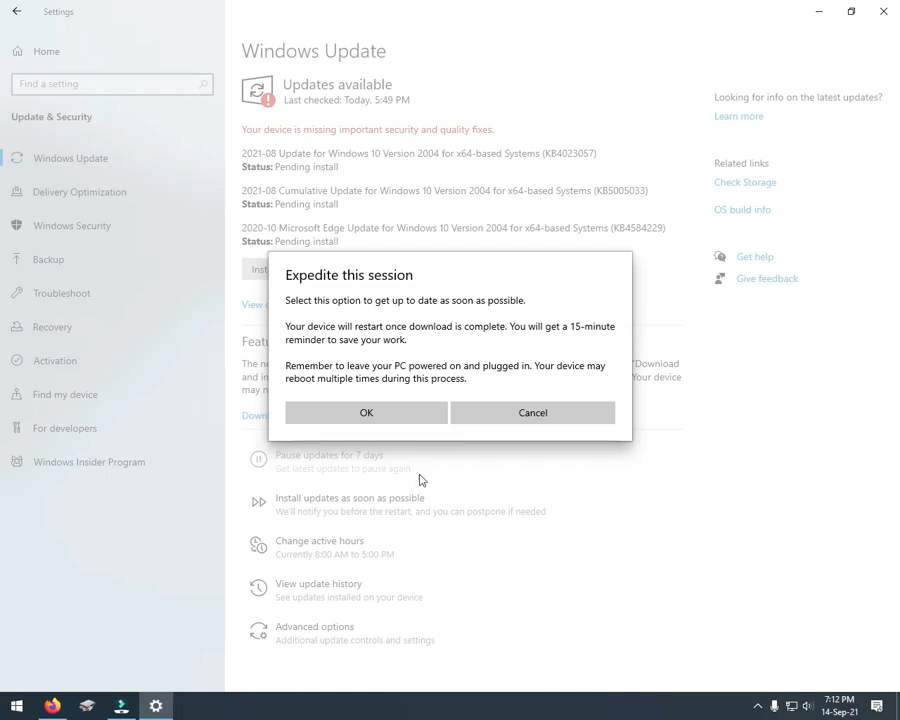
left_click(548, 419)
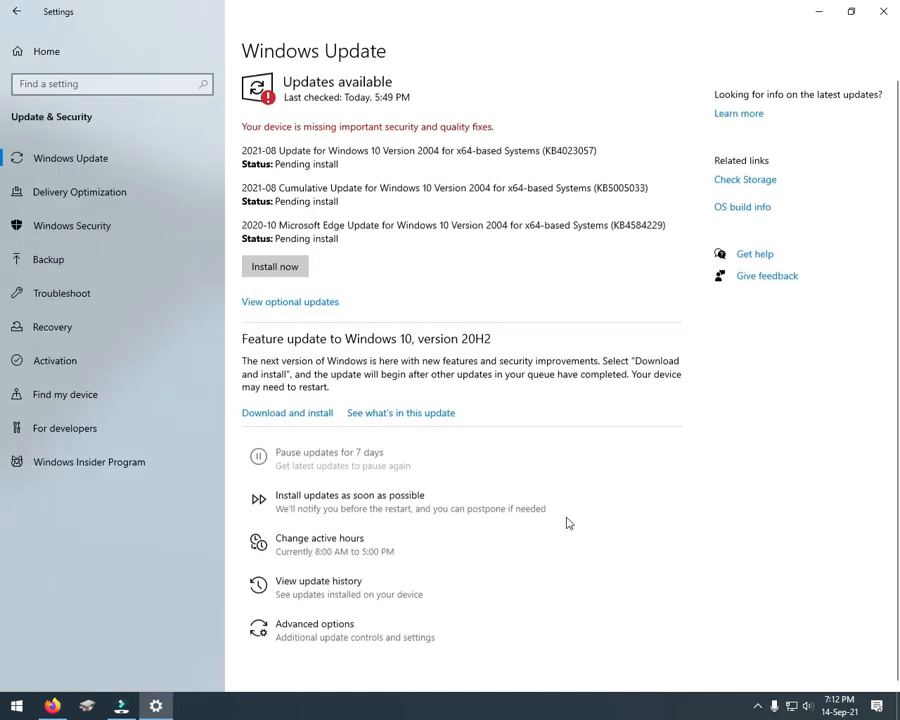
Step: Inspect the active hours start and end times without saving, and return to the Windows Update page
left_click(371, 552)
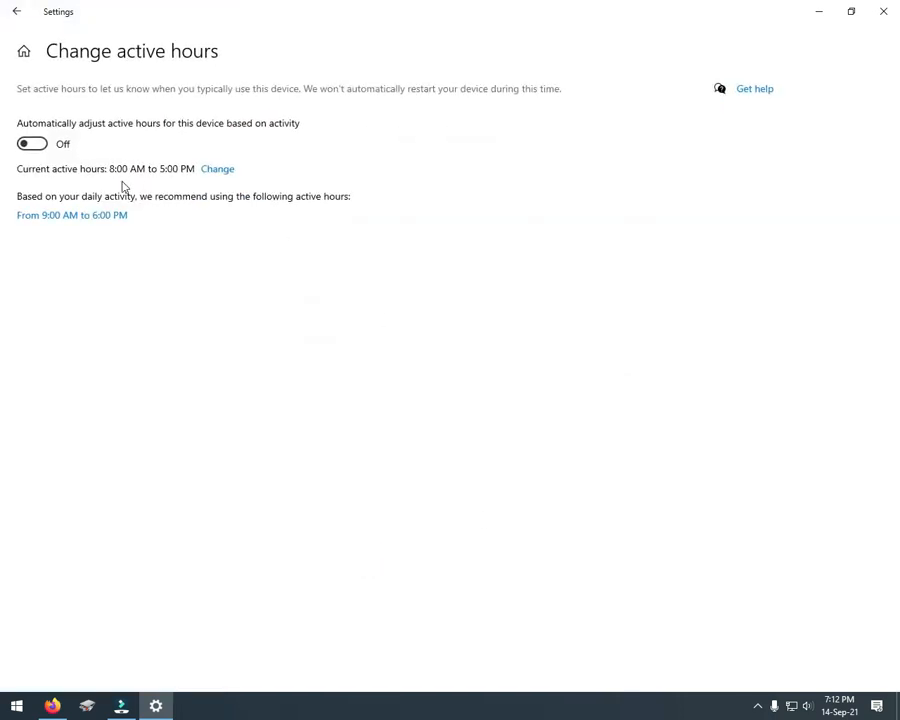
left_click(220, 172)
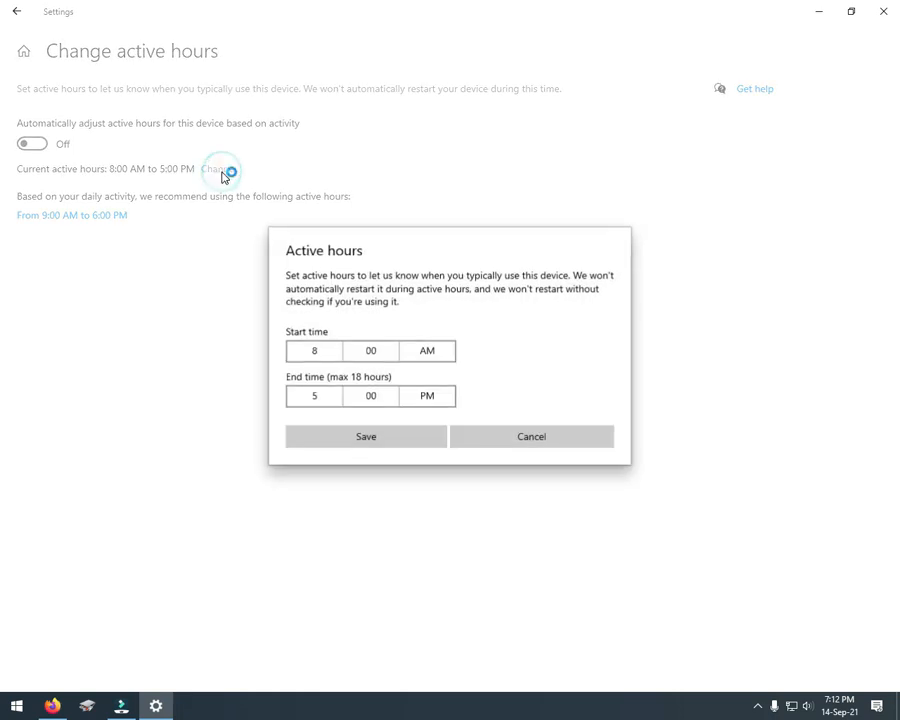
left_click(433, 352)
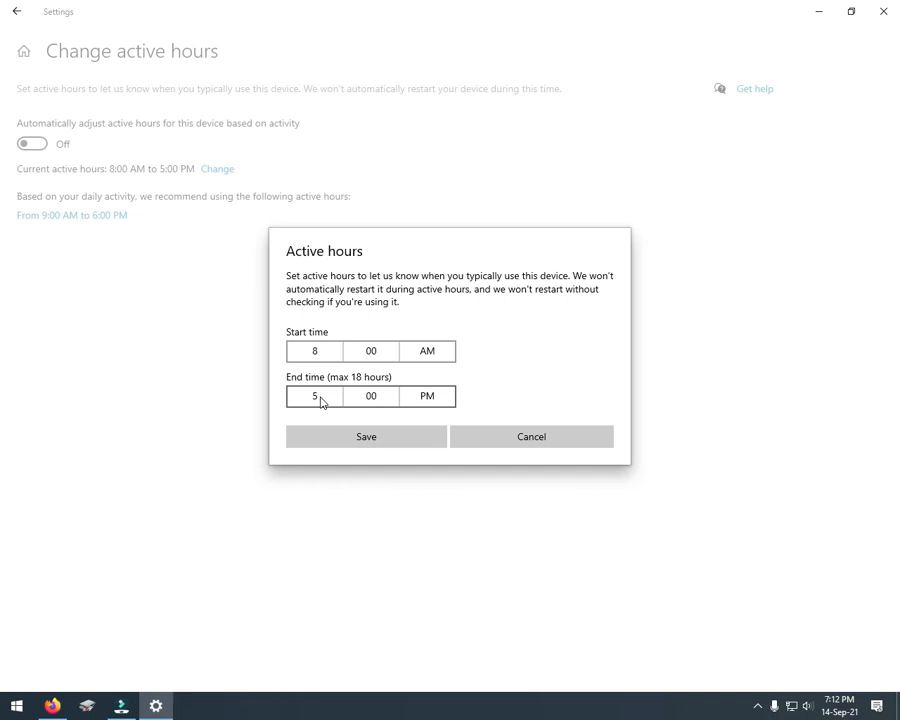
left_click(525, 442)
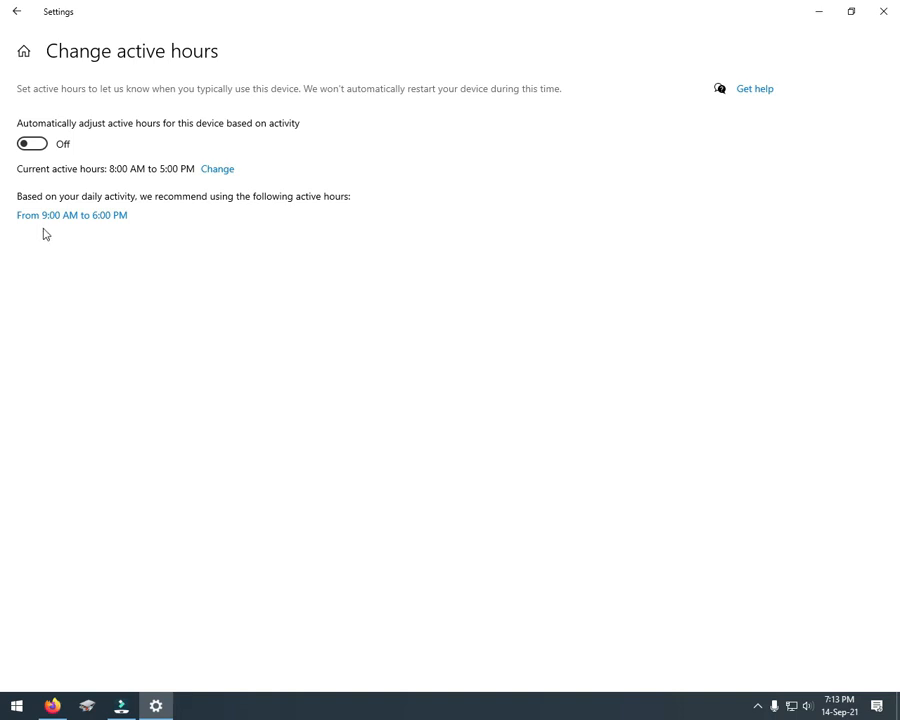
left_click(17, 12)
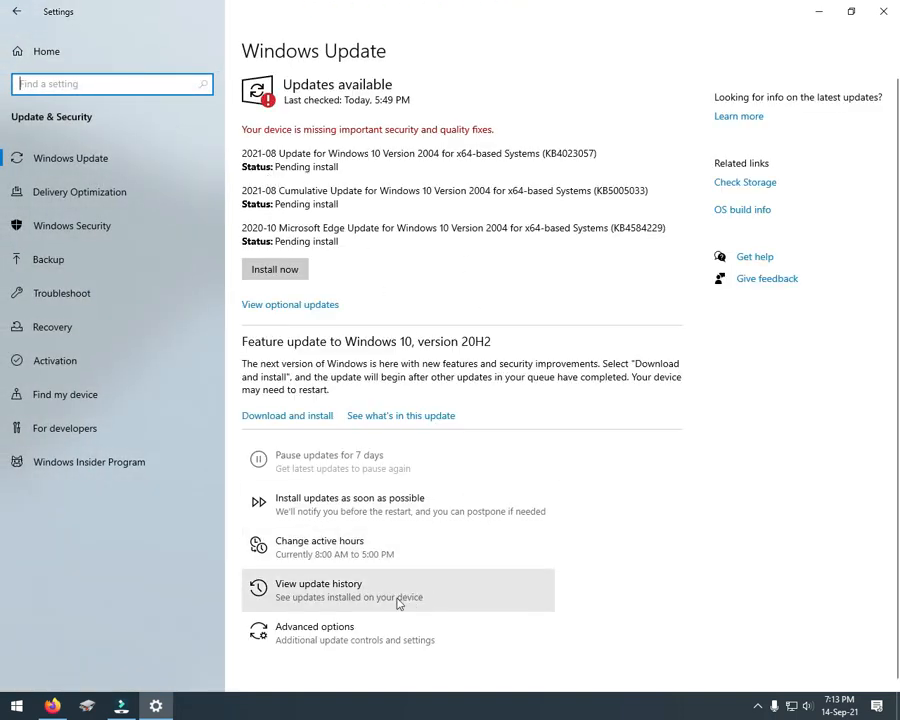
Step: Examine the update history, expanding the driver, definition and other updates
left_click(346, 600)
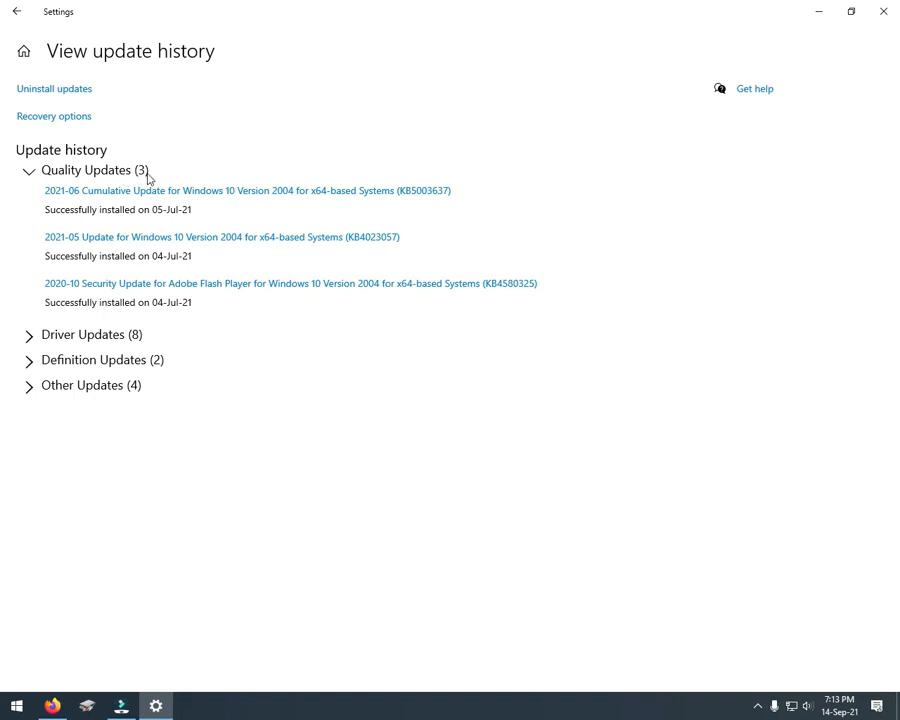
left_click(58, 337)
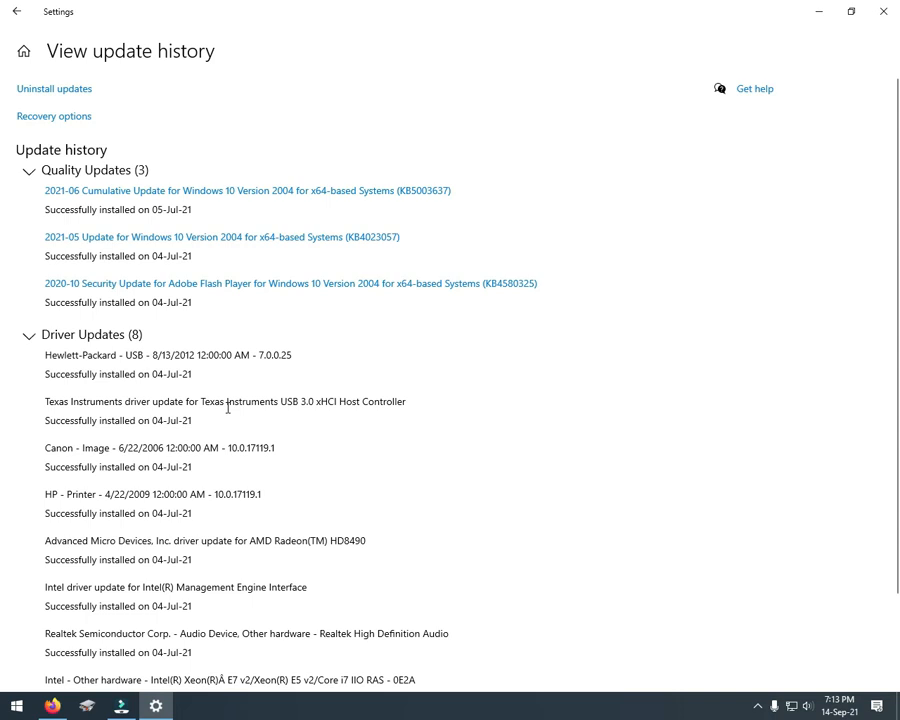
scroll(227, 410, "down", 2)
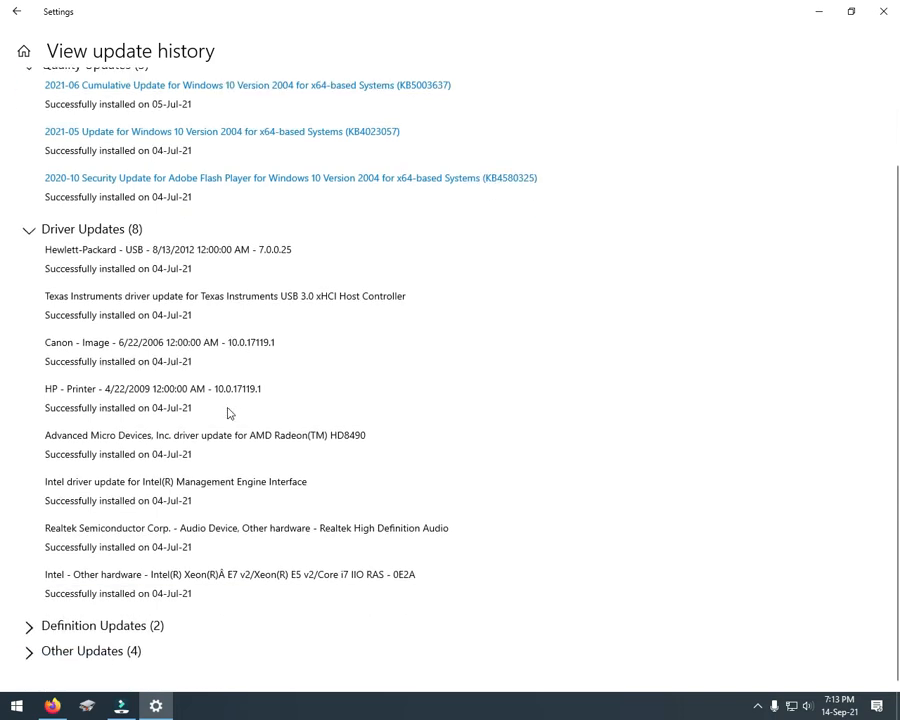
left_click(101, 628)
scroll(214, 590, "down", 2)
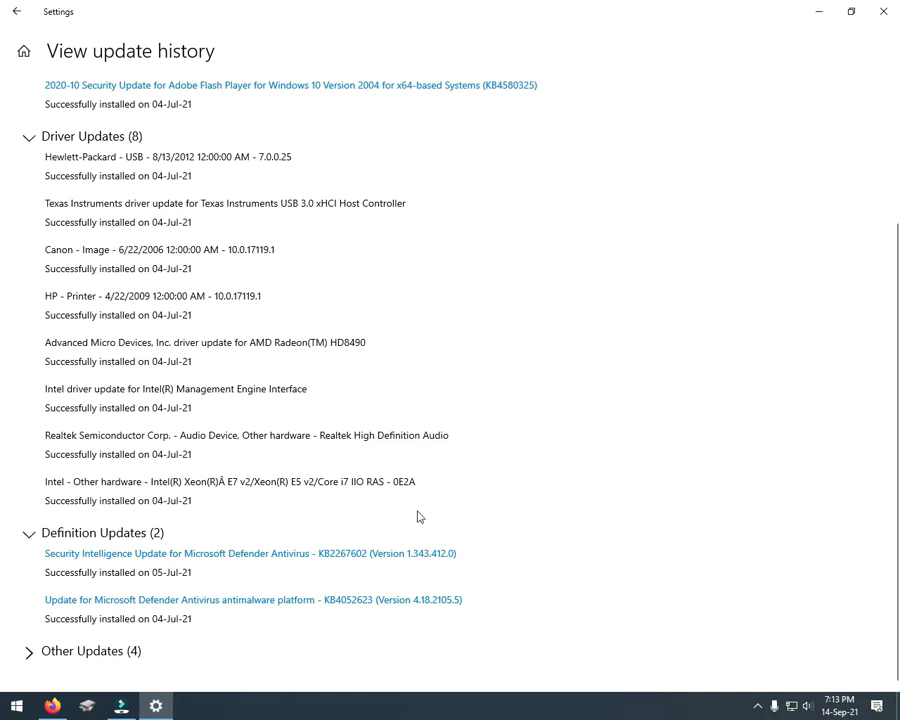
left_click(110, 655)
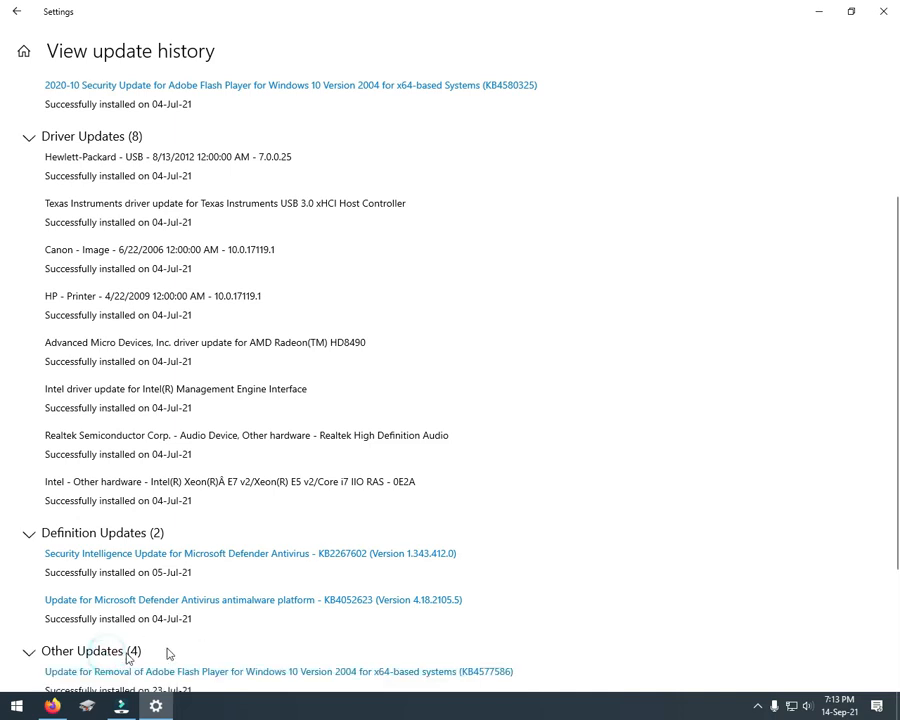
scroll(363, 604, "down", 1)
scroll(363, 602, "up", 5)
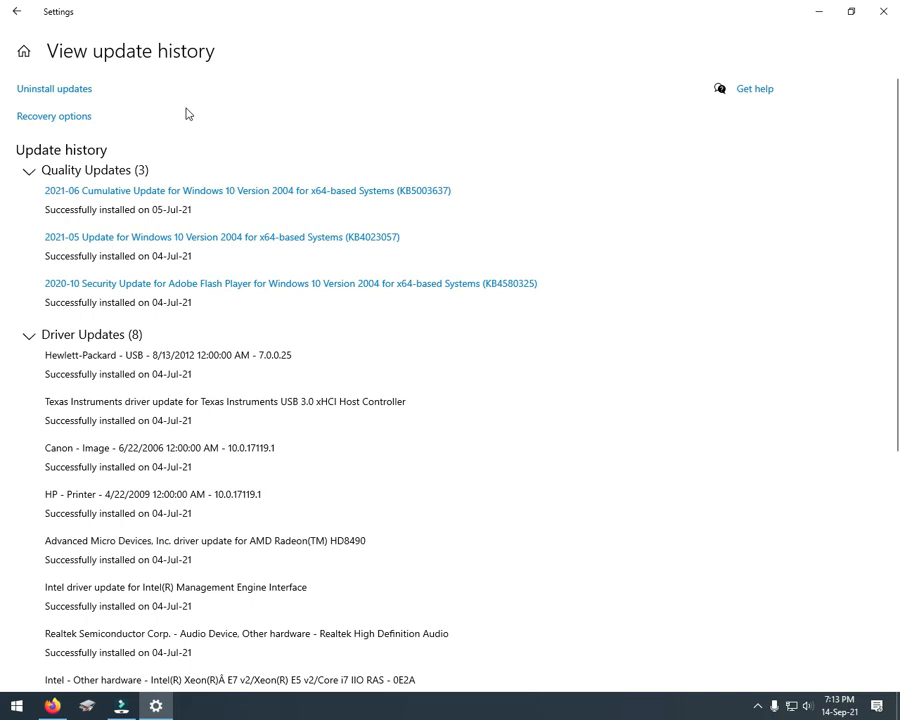
Step: View the list of installed updates available for uninstalling, close it and return to the Windows Update page
left_click(65, 91)
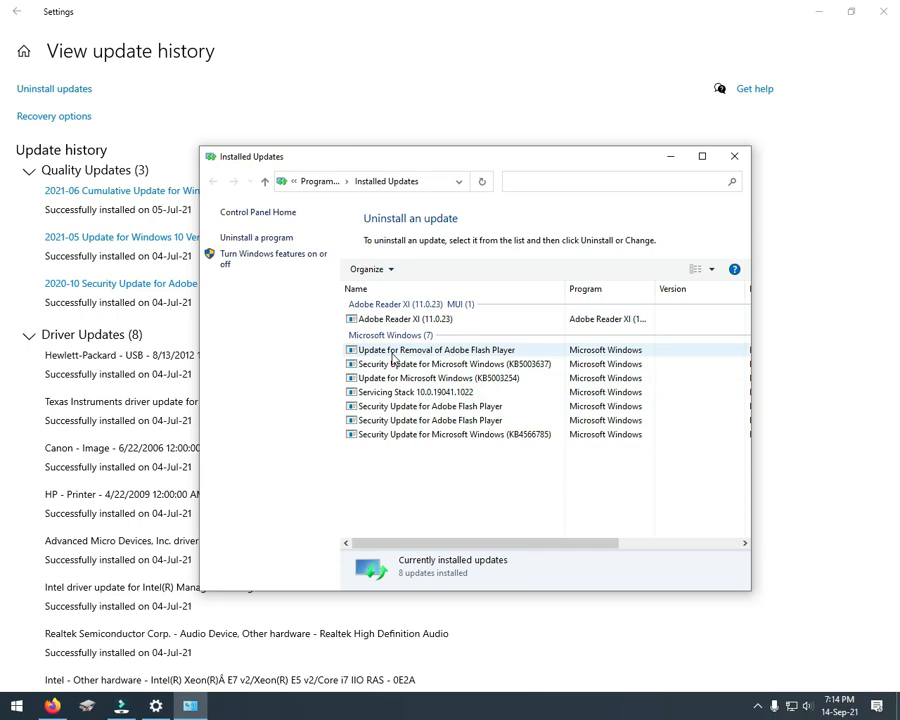
left_click(734, 156)
left_click(15, 13)
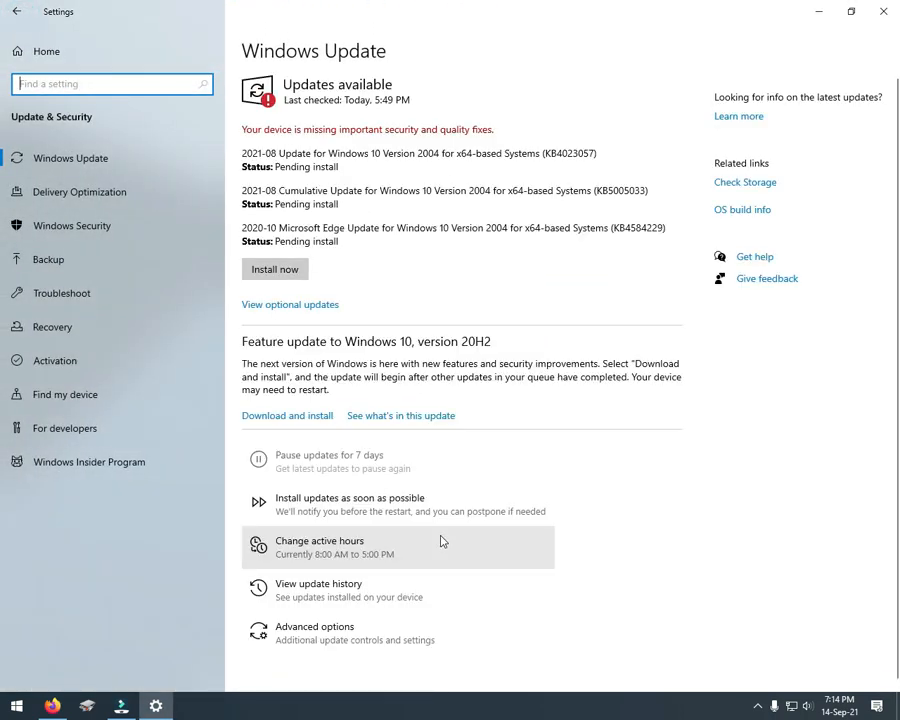
Step: Review the advanced options of Windows Update and return to its main page
left_click(316, 637)
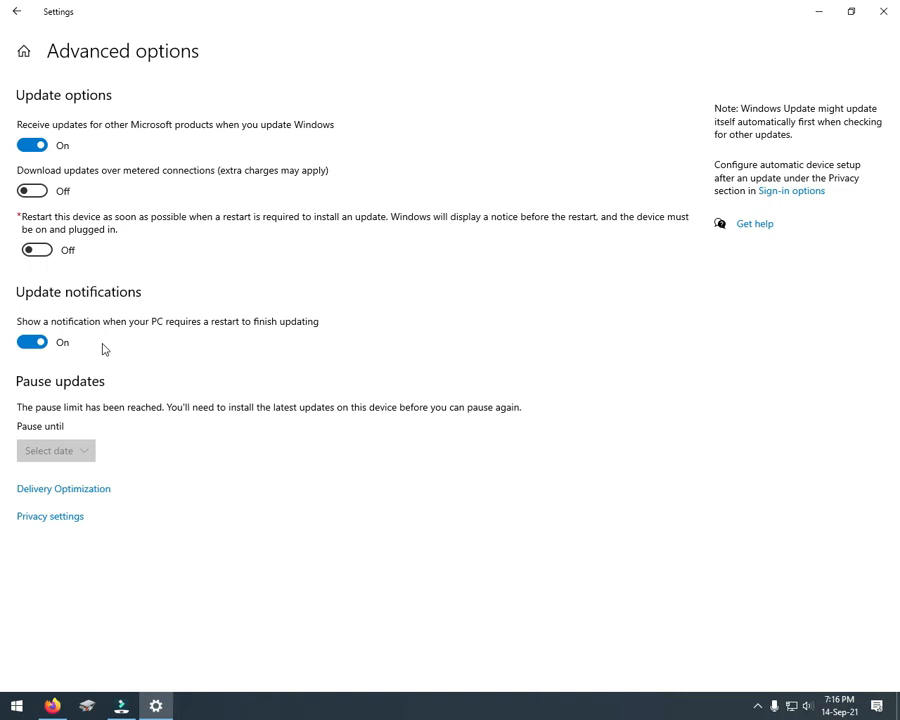
left_click(15, 11)
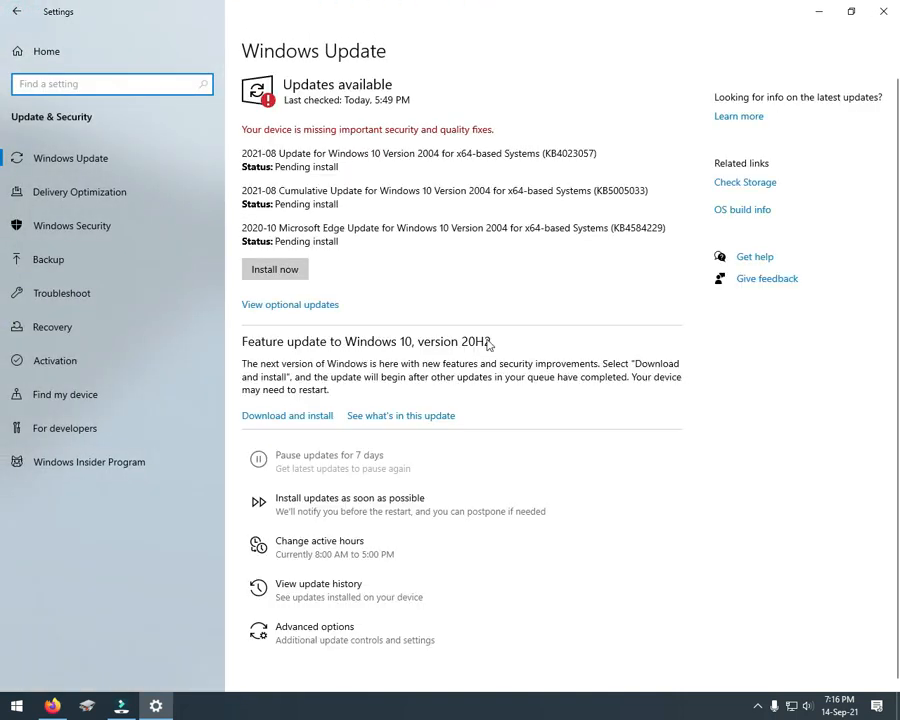
Step: Minimize the Settings window and refresh the desktop
left_click(820, 12)
right_click(260, 278)
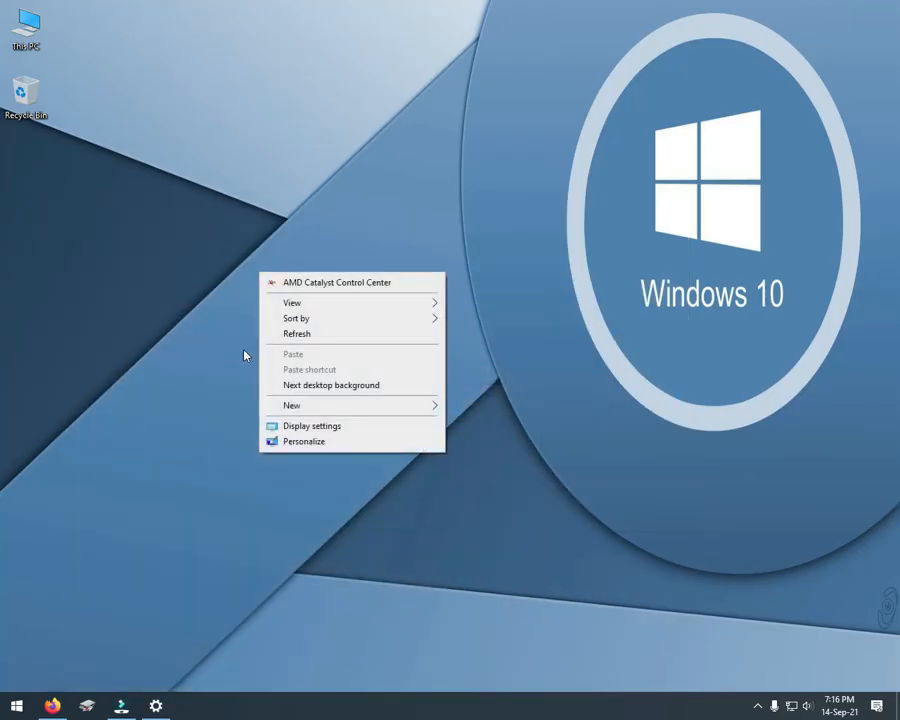
left_click(324, 338)
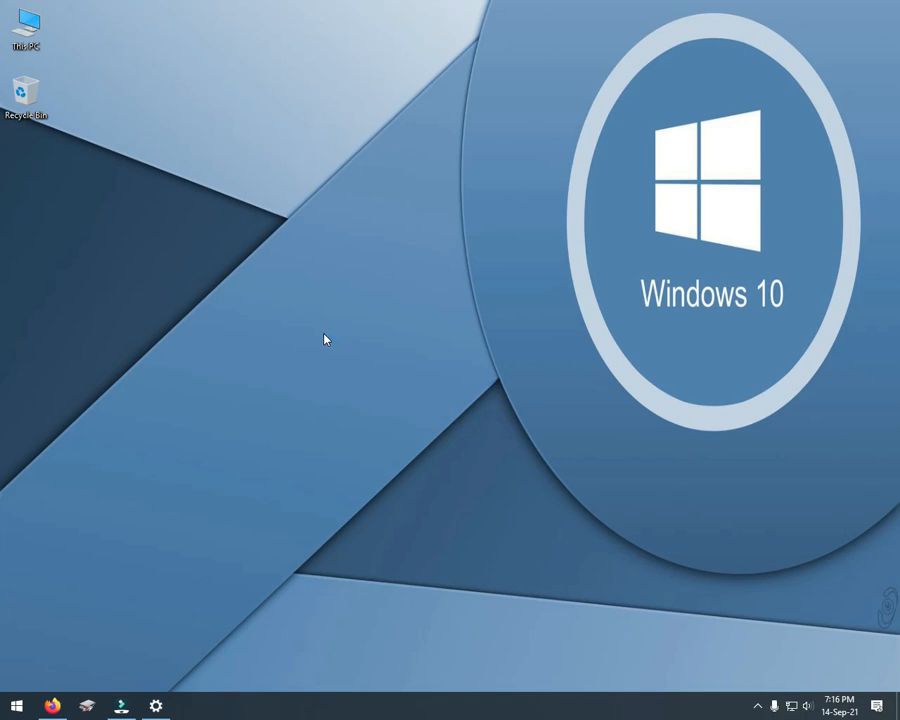
Step: Launch the Local Group Policy Editor by running gpedit.msc and maximize its window
right_click(17, 711)
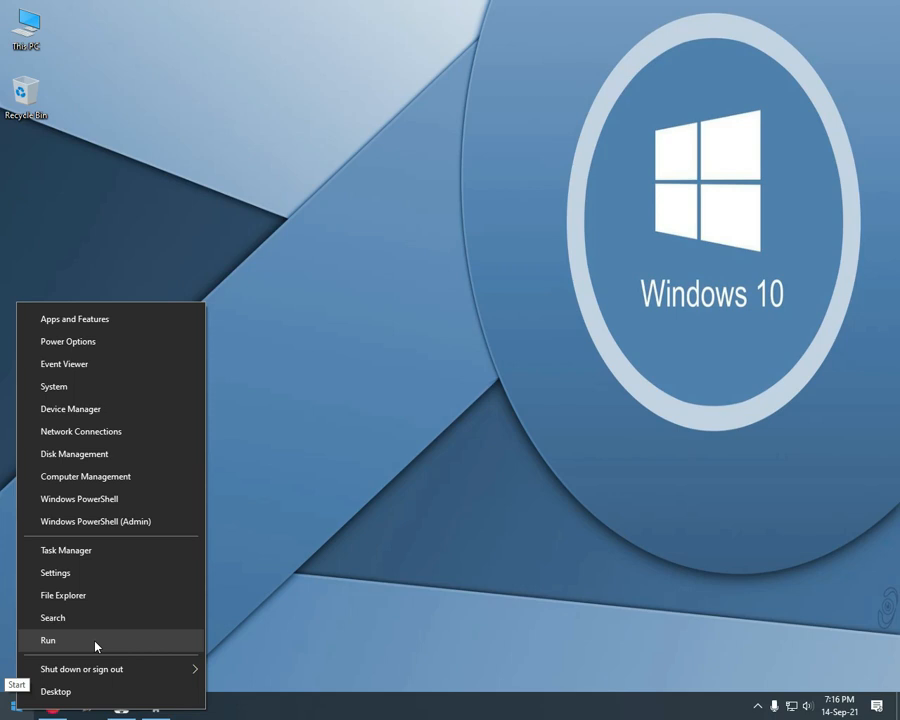
left_click(96, 643)
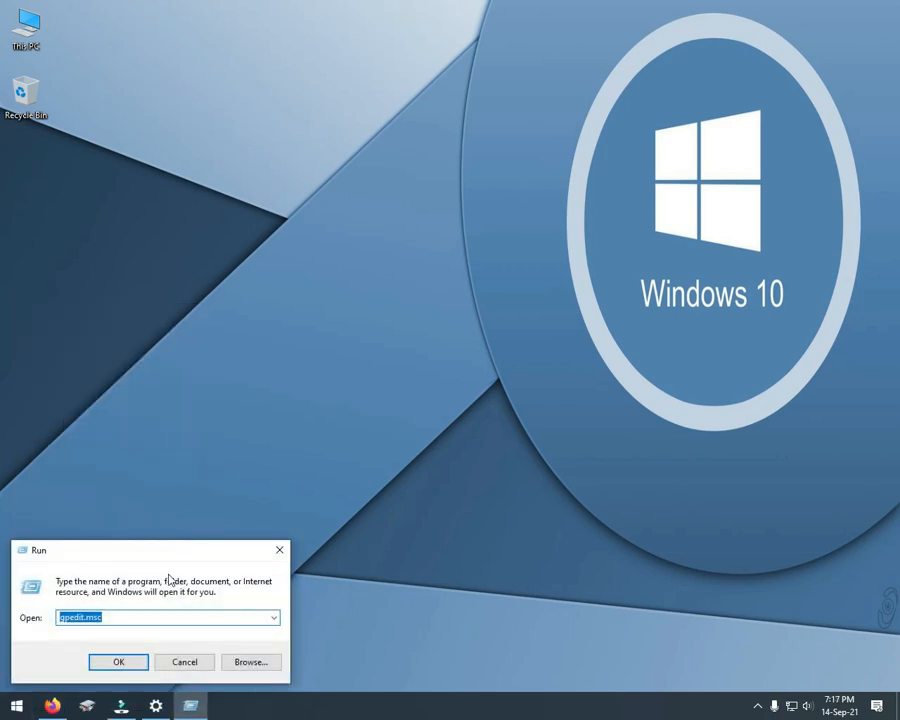
left_click(118, 617)
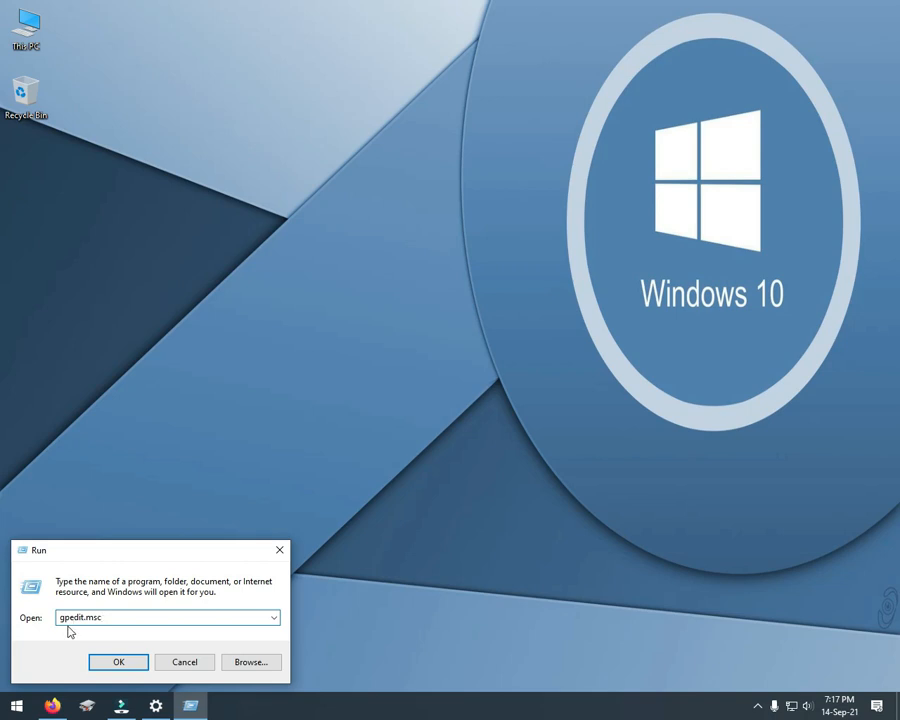
left_click(124, 663)
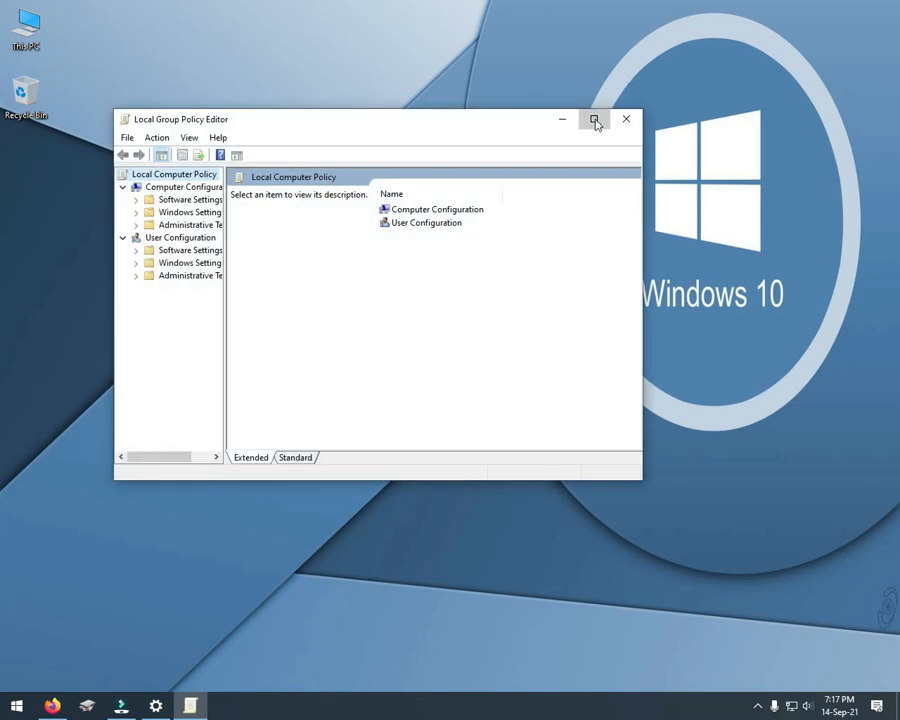
left_click(592, 121)
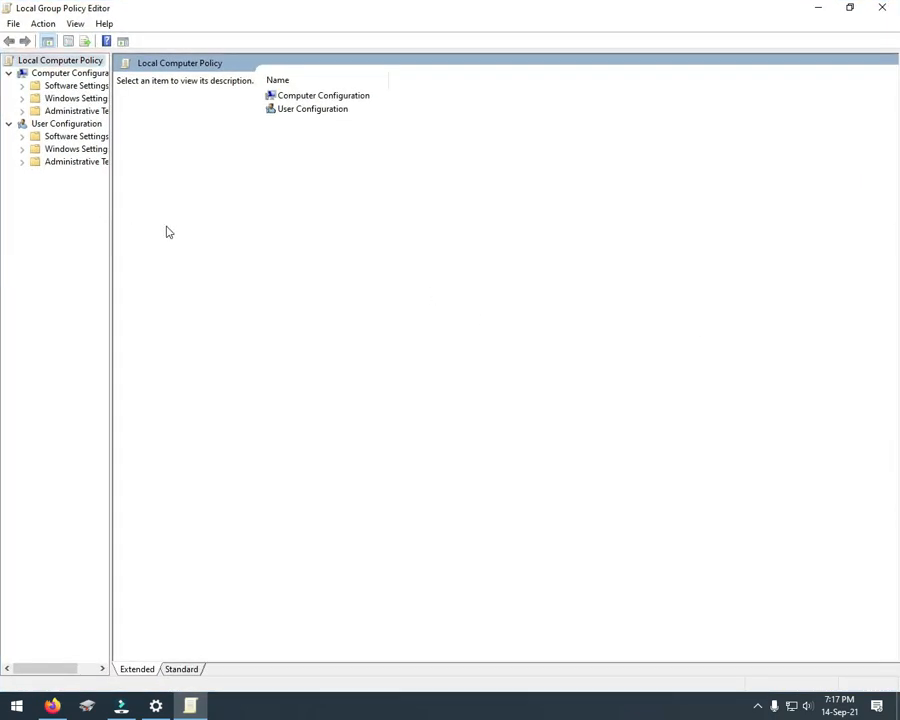
Step: Open the Windows Update policies under Computer Configuration, Administrative Templates, Windows Components, and widen the Setting column so the policy names are readable
left_click_drag(111, 236, 170, 246)
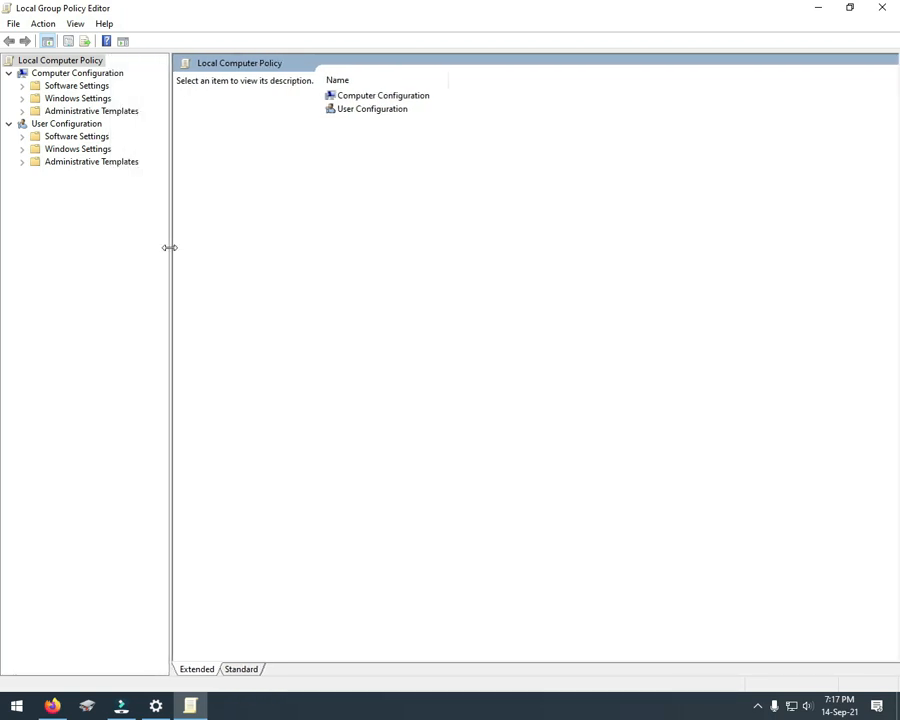
left_click(75, 113)
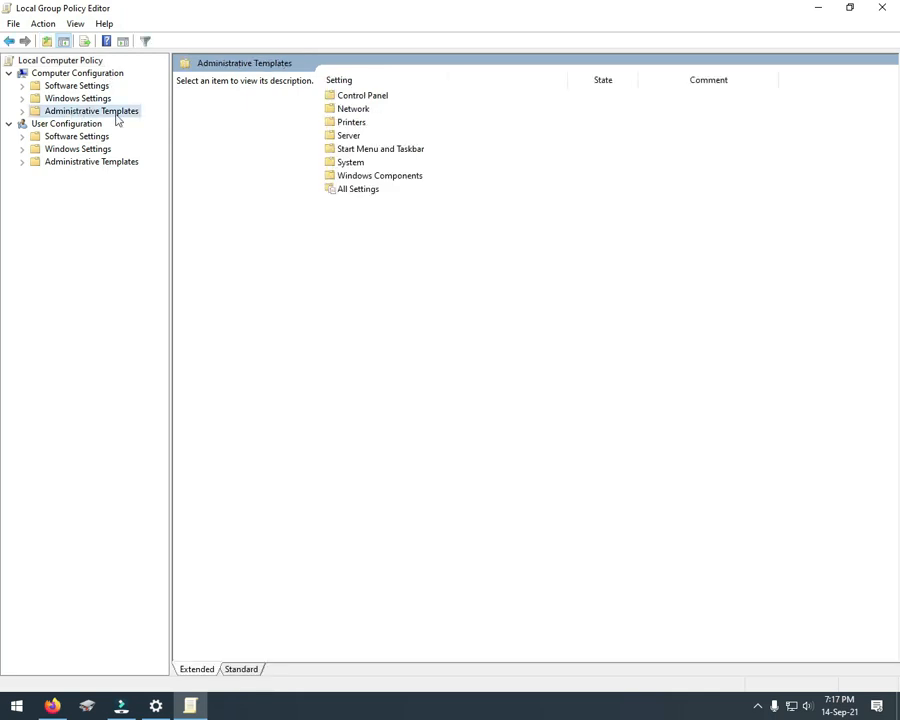
left_click(22, 111)
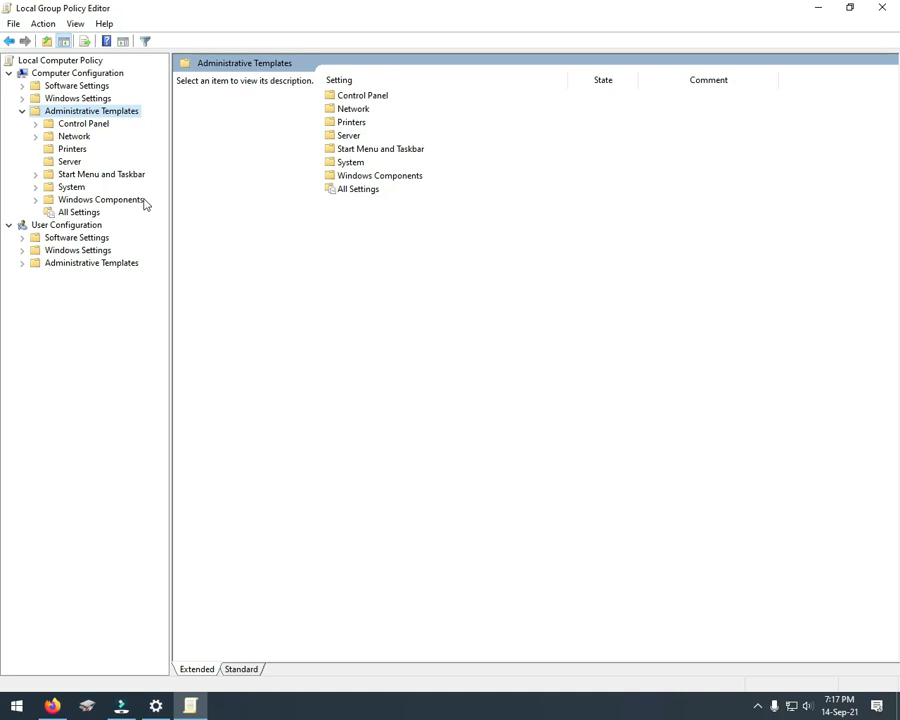
left_click(70, 201)
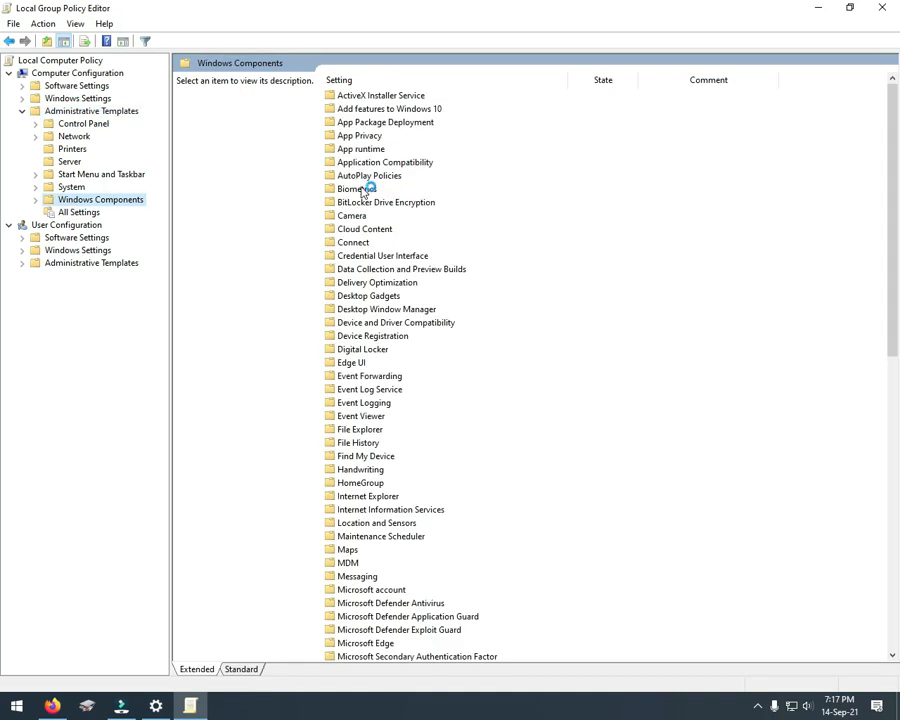
scroll(433, 202, "down", 15)
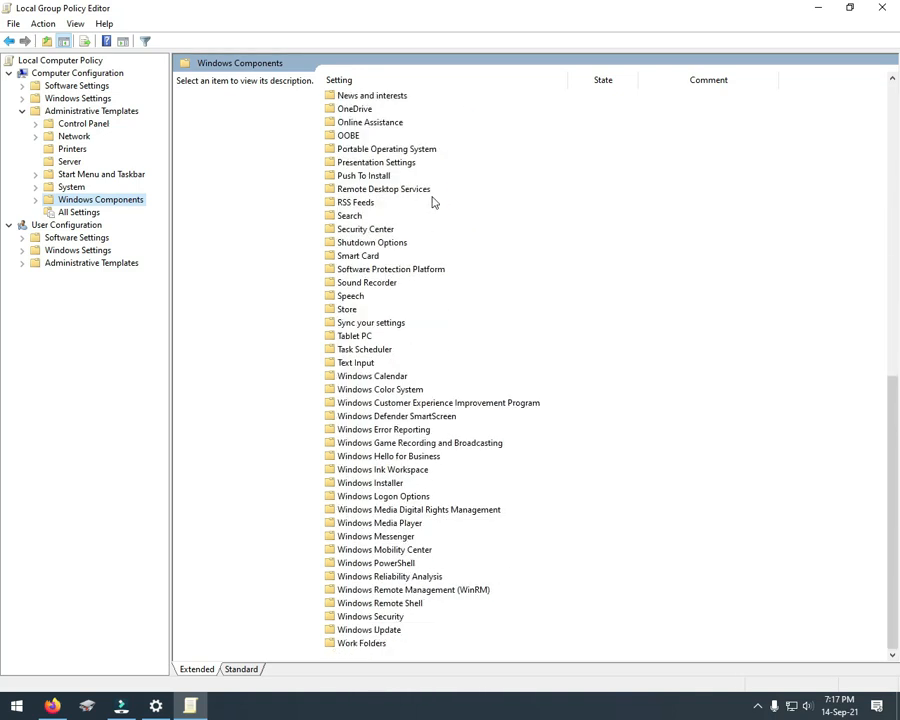
double_click(393, 637)
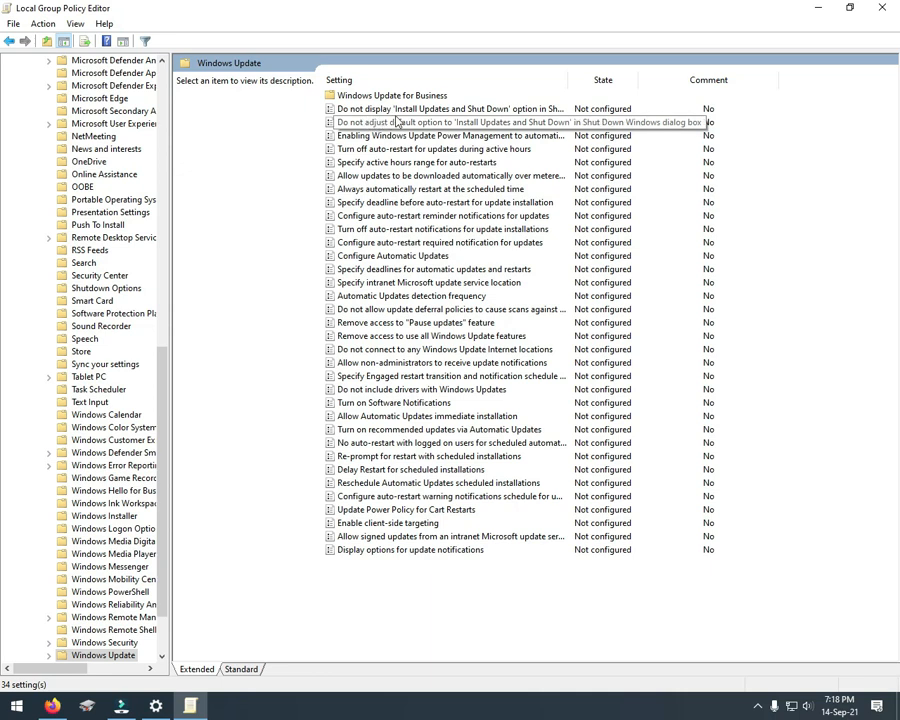
left_click_drag(567, 80, 697, 86)
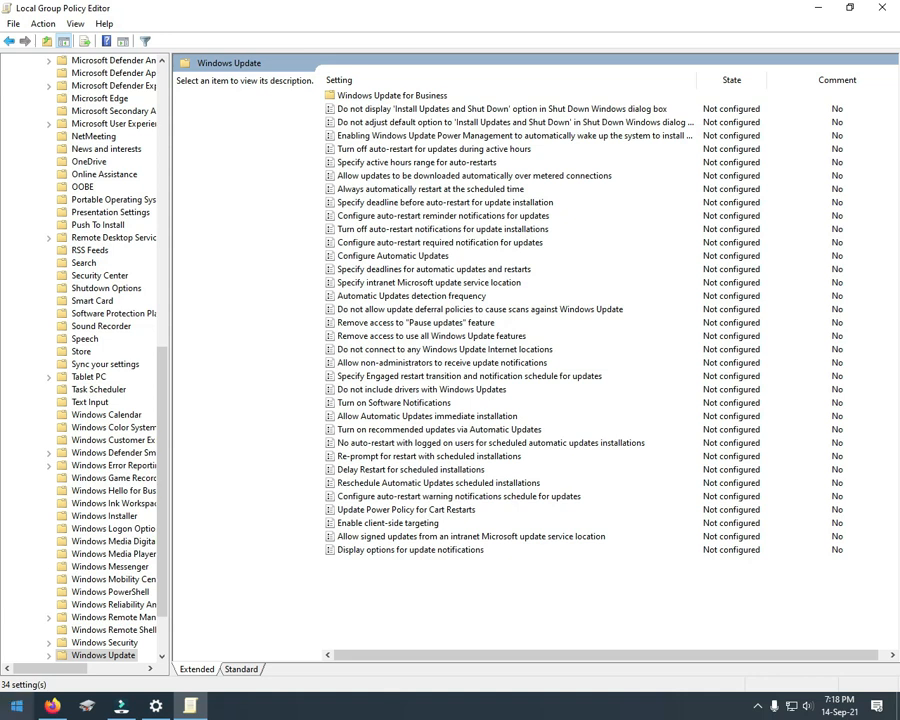
Step: Check the system's power options and enable the policy "Do not display 'Install Updates and Shut Down' option in Shut Down Windows dialog box"
left_click(16, 706)
left_click(18, 675)
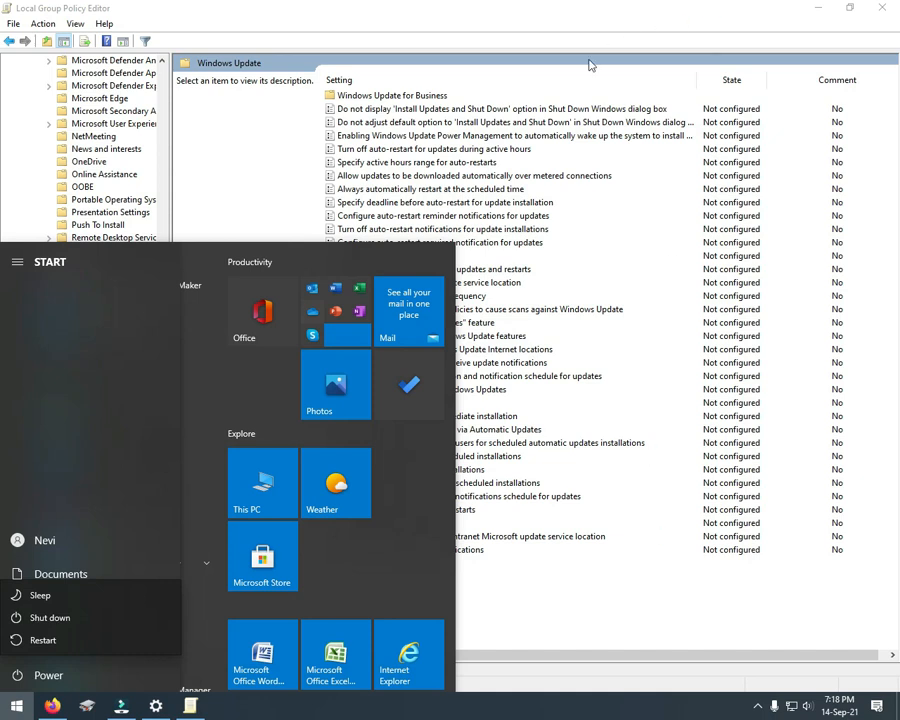
left_click(482, 110)
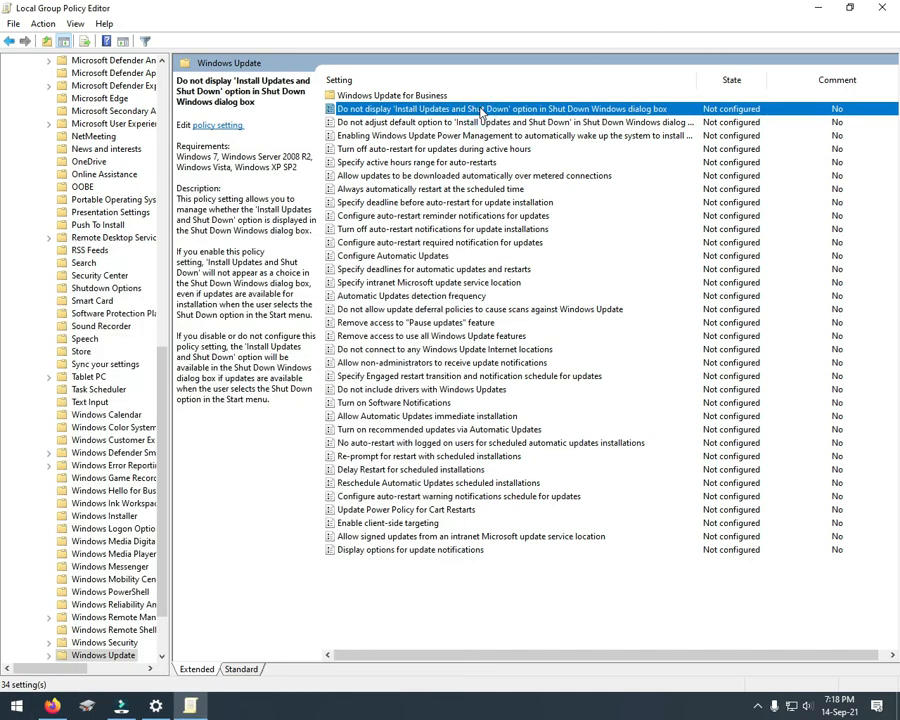
double_click(482, 110)
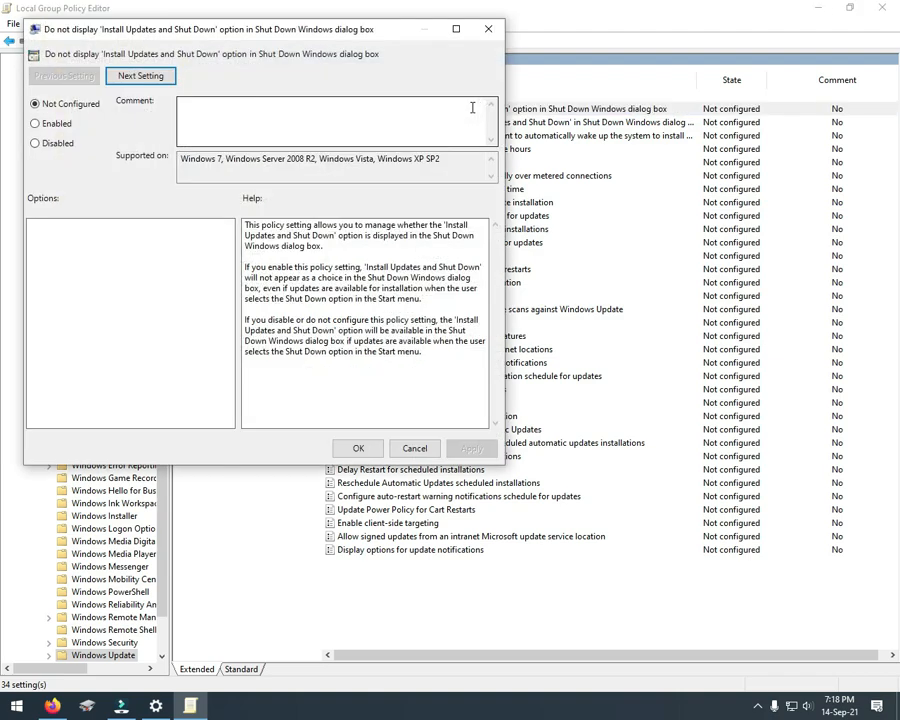
left_click_drag(217, 33, 452, 137)
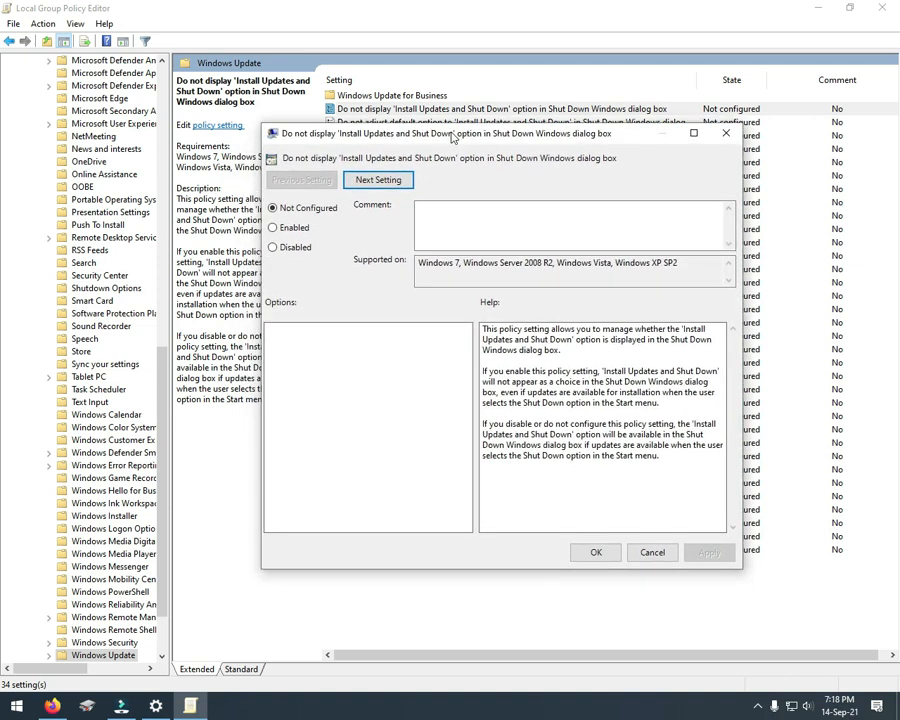
left_click(297, 231)
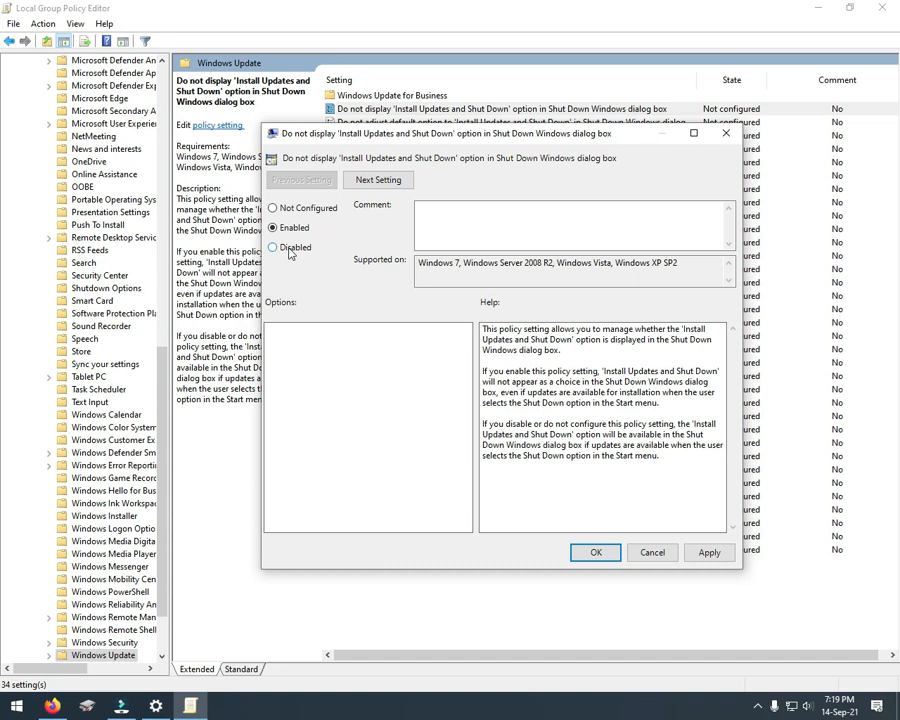
left_click(596, 552)
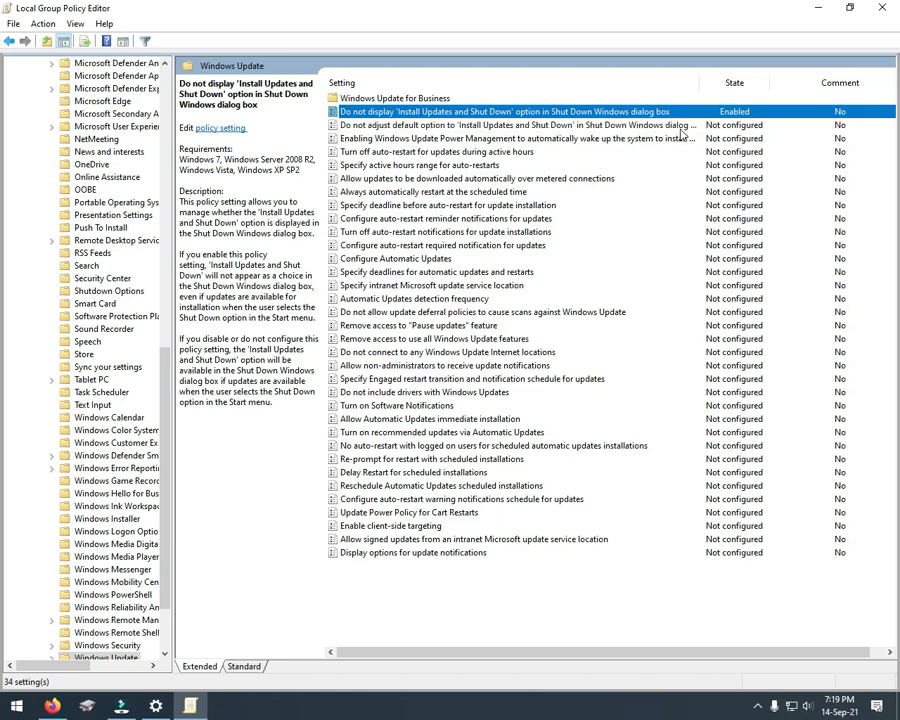
Step: Enable the policy "Do not adjust default option to 'Install Updates and Shut Down' in Shut Down Windows dialog box"
double_click(428, 128)
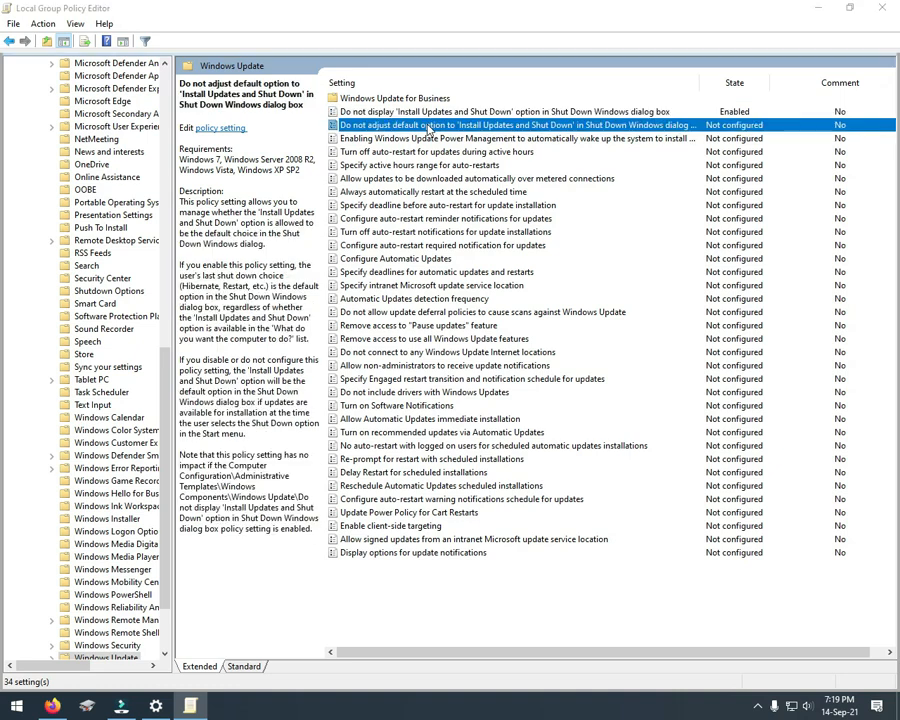
left_click(164, 252)
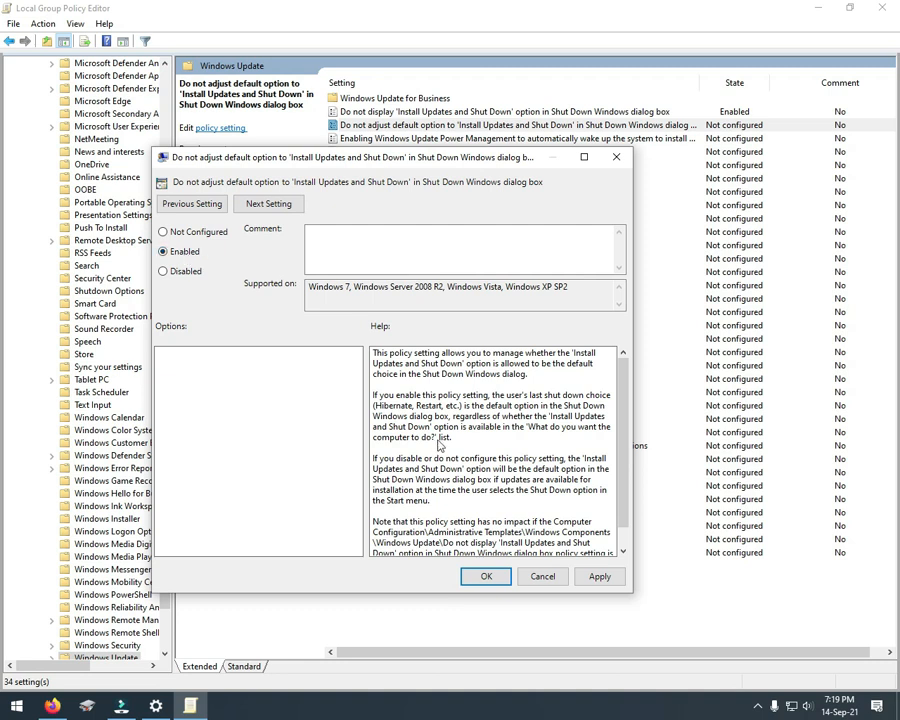
left_click(486, 576)
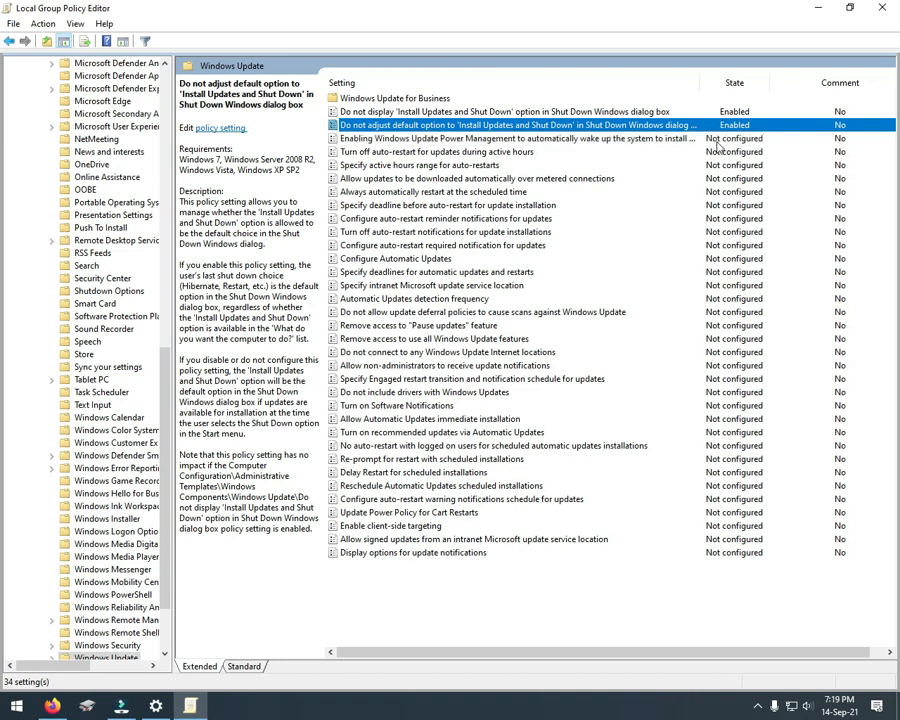
double_click(597, 144)
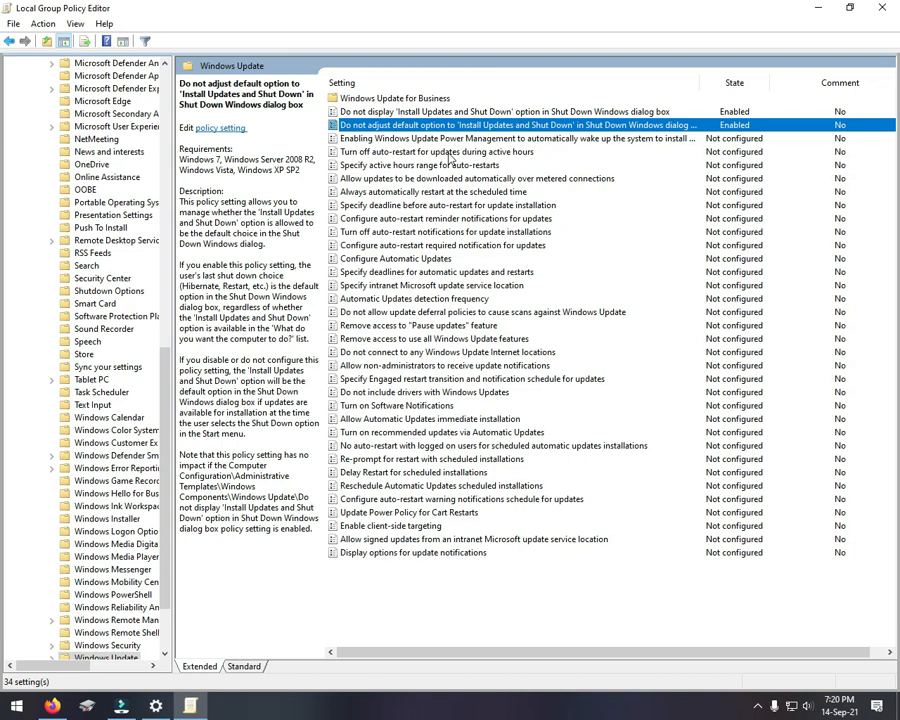
Step: Enable the policy "Turn off auto-restart for updates during active hours"
double_click(450, 153)
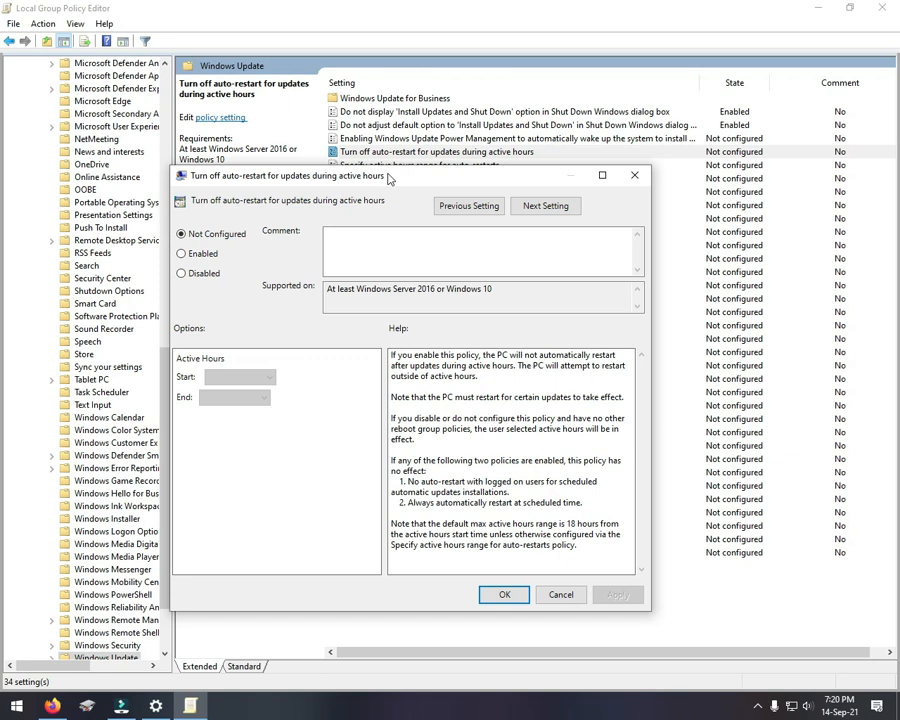
left_click(217, 254)
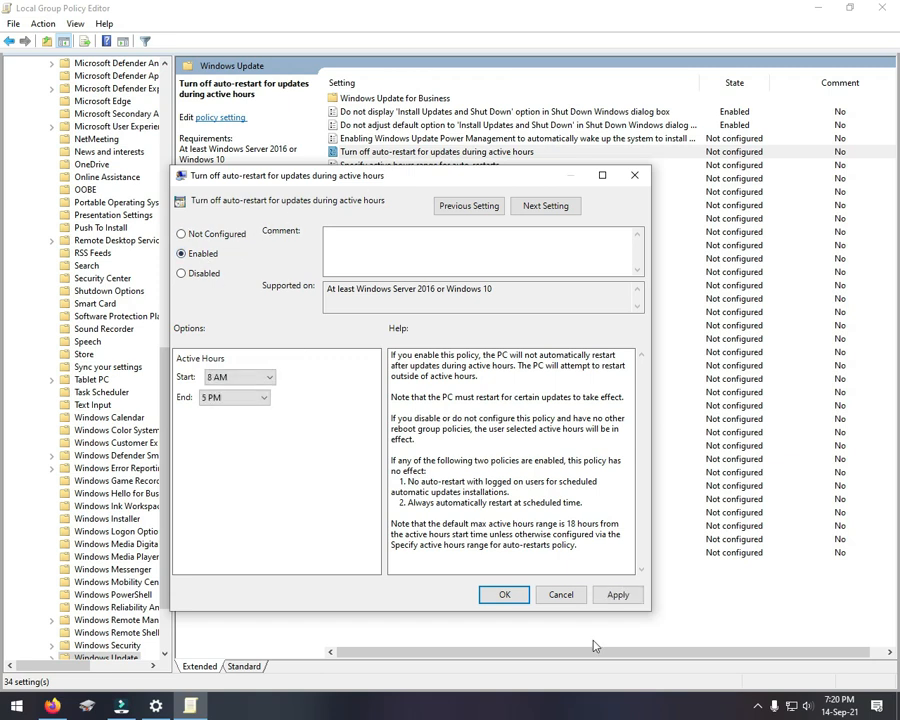
left_click(509, 594)
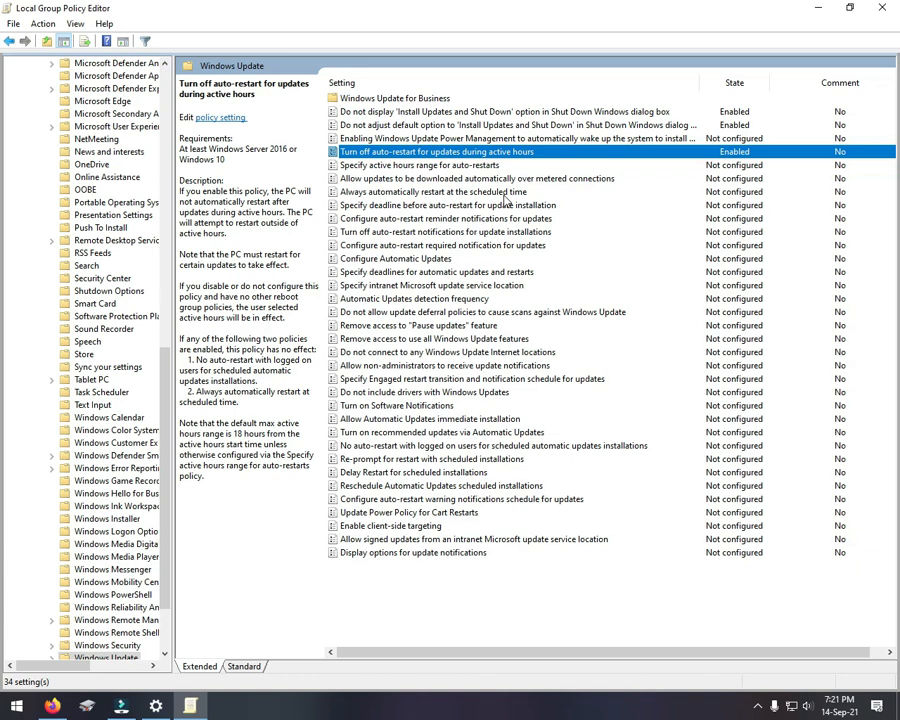
Step: Set the policy "Always automatically restart at the scheduled time" to Disabled
double_click(412, 192)
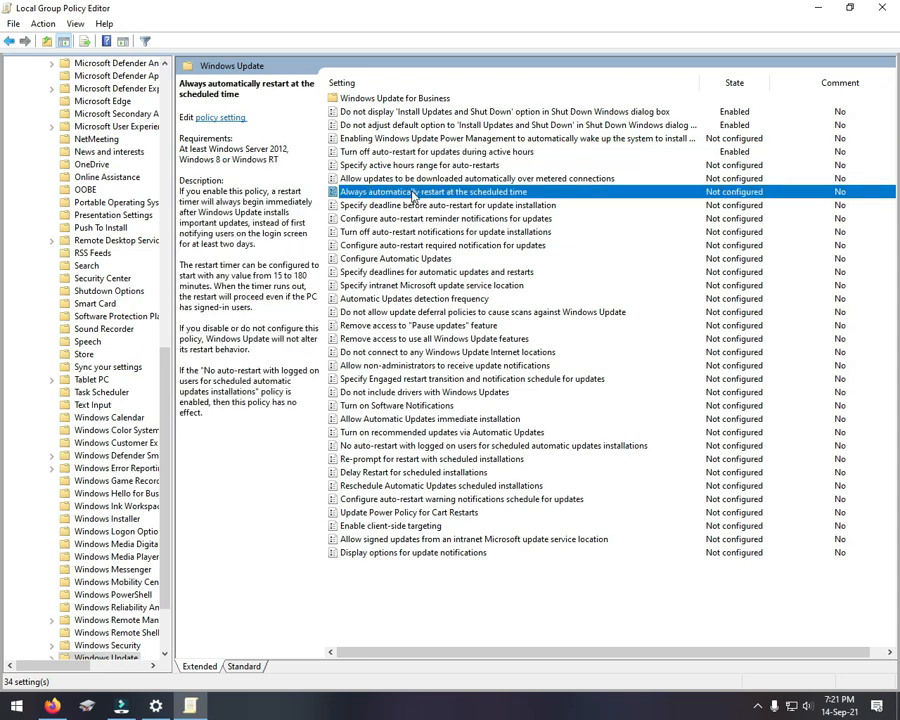
left_click(160, 239)
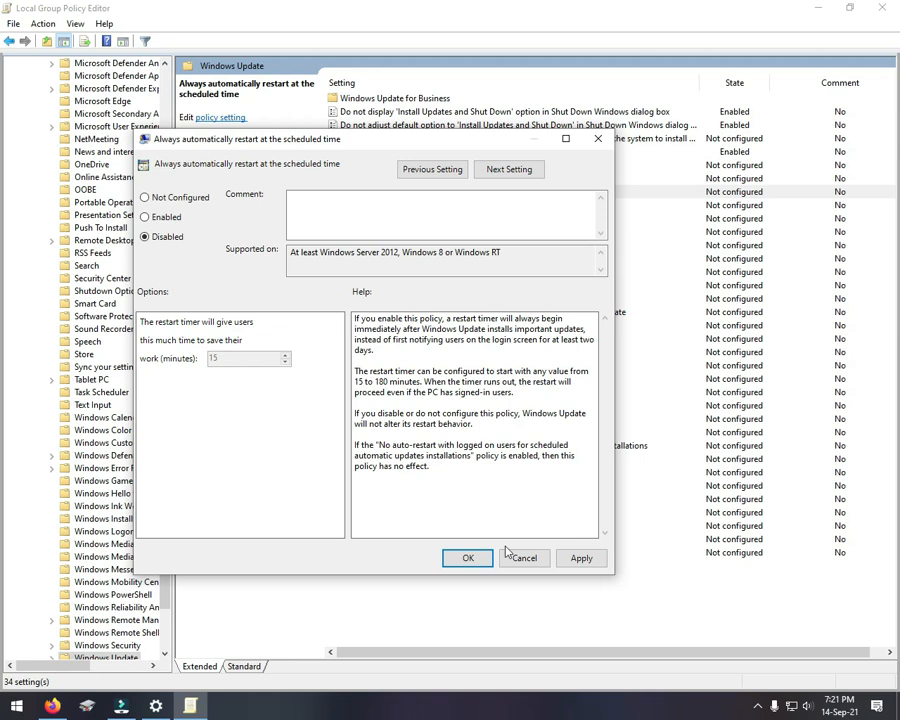
left_click(467, 558)
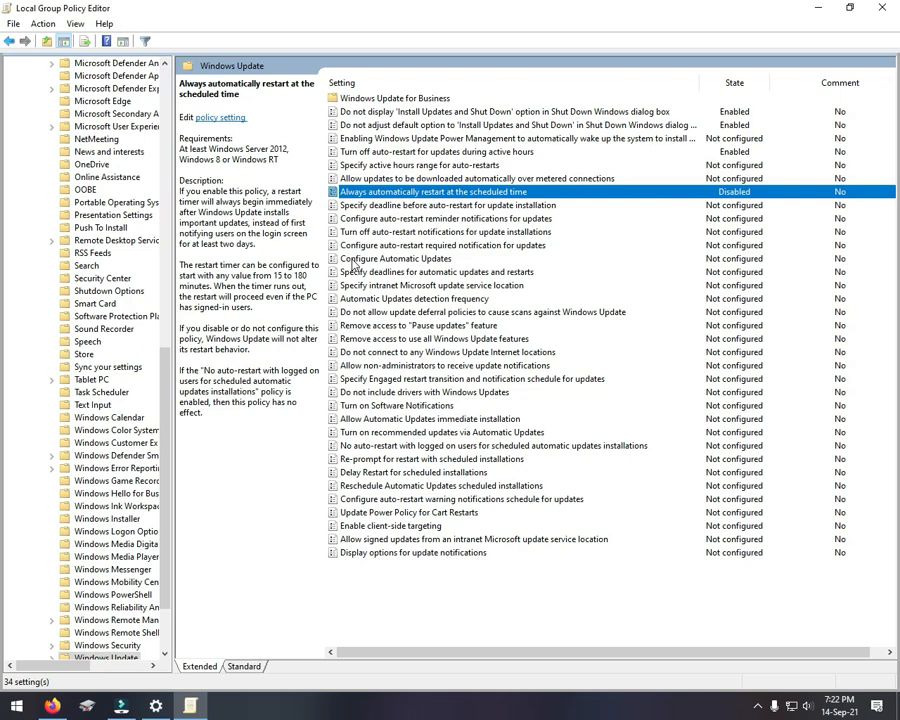
Step: Set the "Configure Automatic Updates" policy to Disabled and save the change
double_click(434, 260)
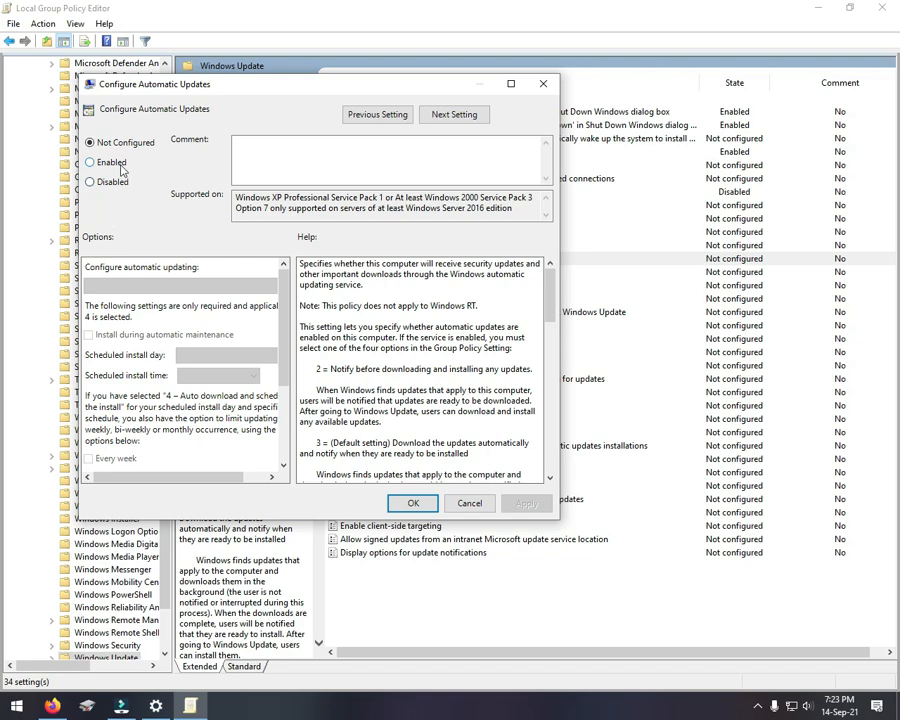
left_click_drag(303, 90, 444, 82)
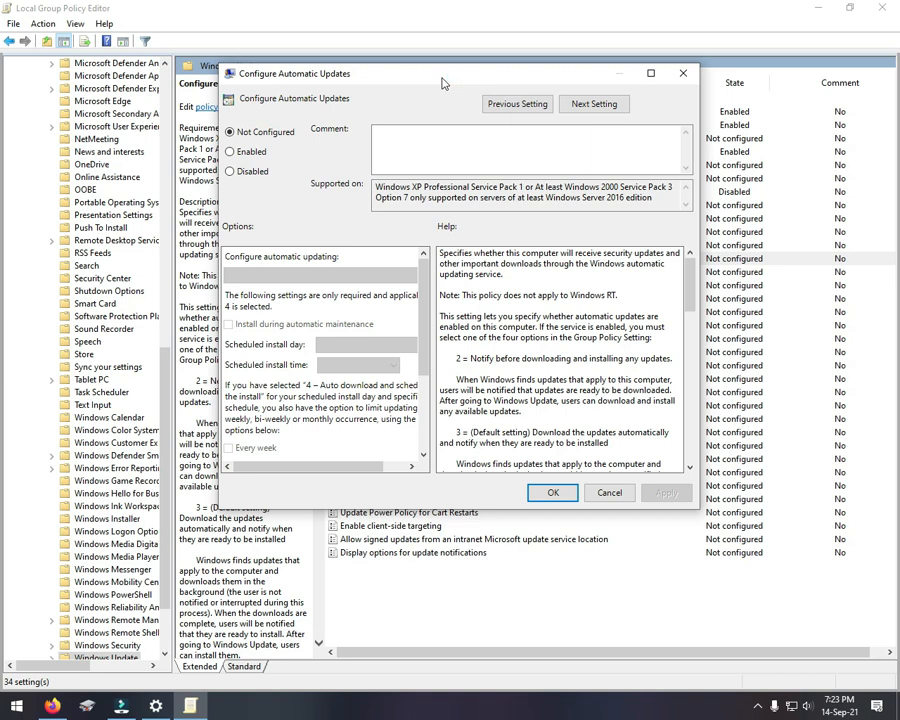
left_click(247, 171)
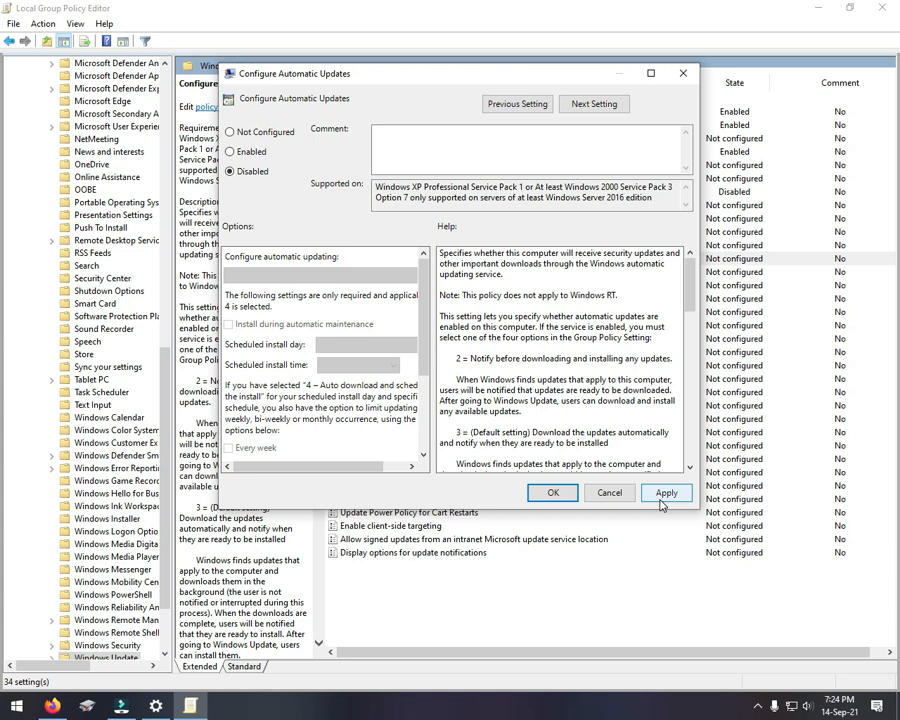
left_click(551, 493)
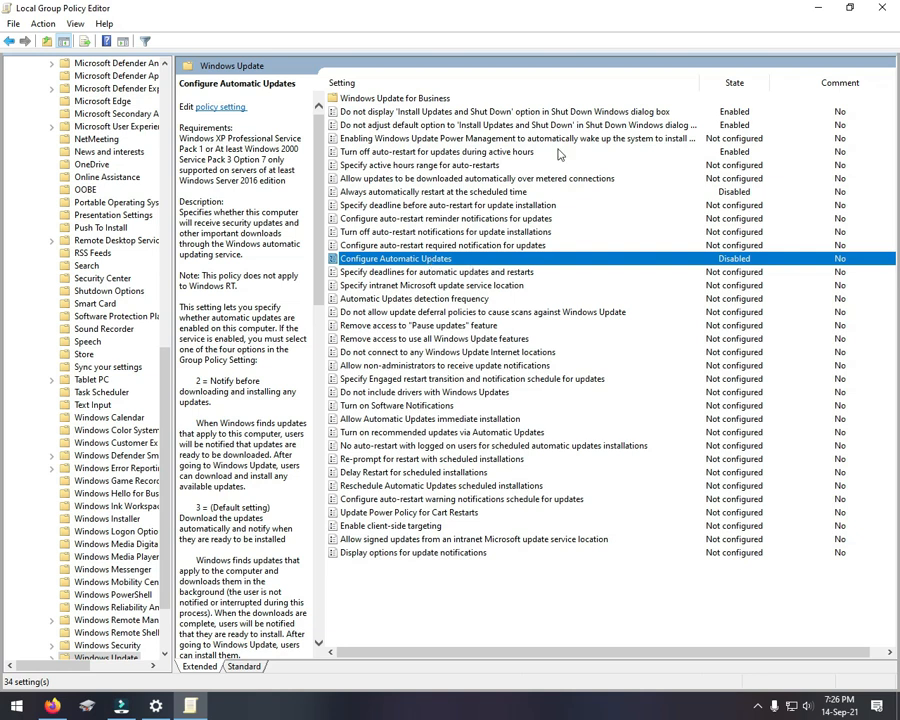
Step: Close the Local Group Policy Editor and refresh the desktop
left_click(879, 8)
right_click(97, 334)
left_click(125, 398)
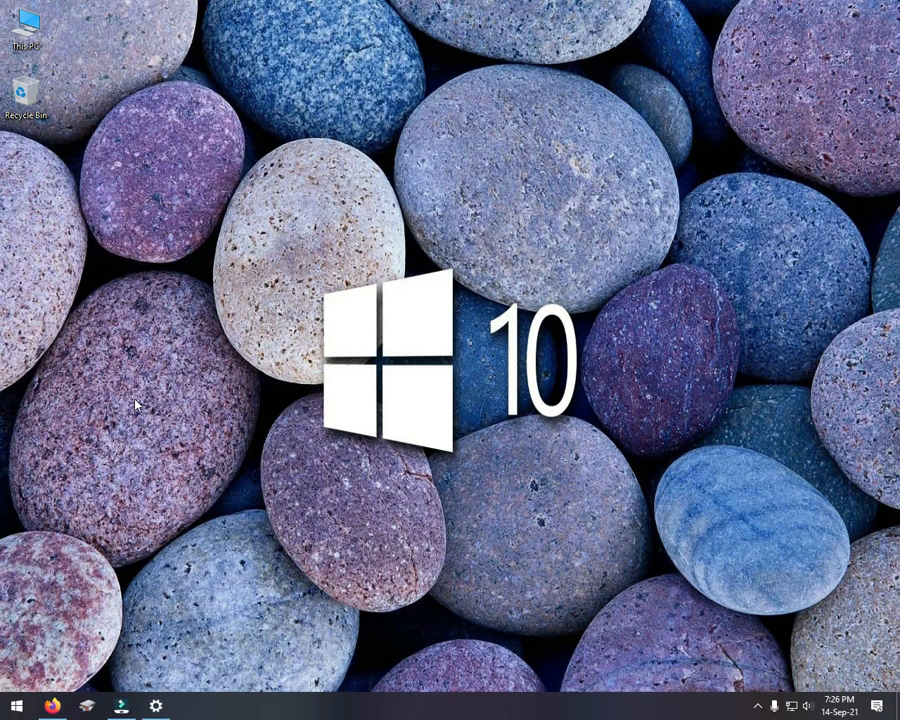
left_click(755, 704)
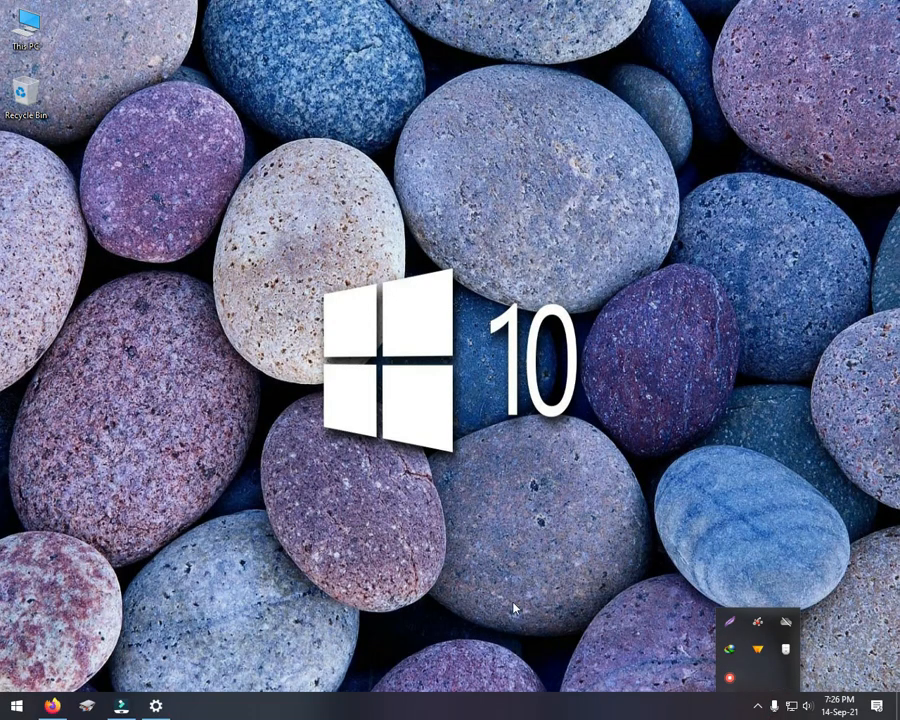